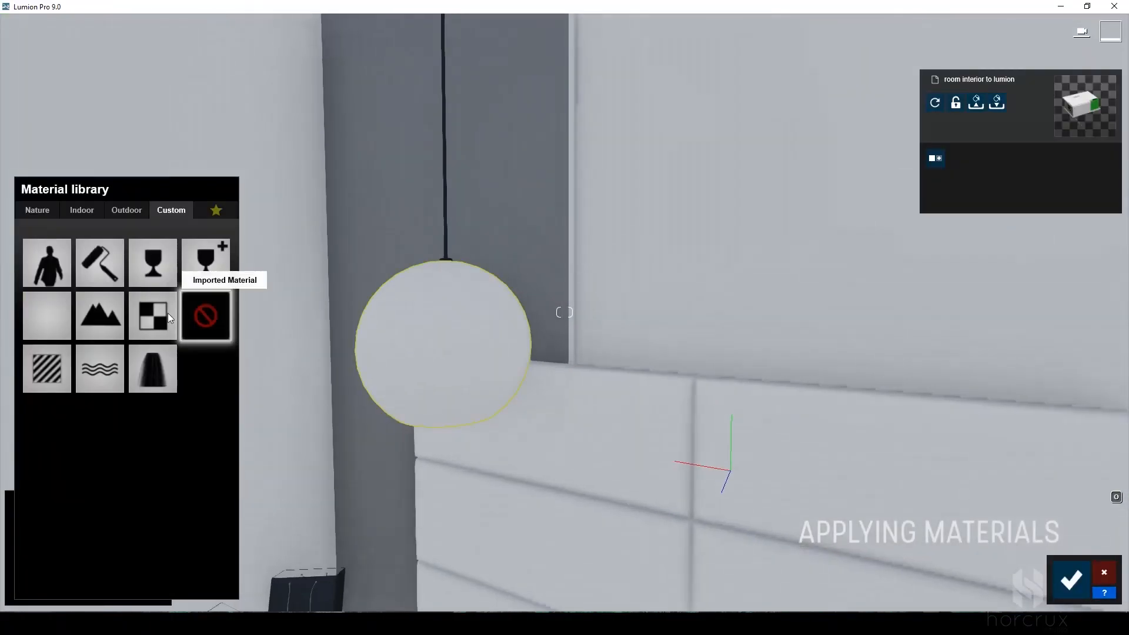
Give the pendant lamp globe a Standard material and the wall panel above the headboard a white veined indoor marble
{"action": "left_click", "coordinate": [57, 372]}
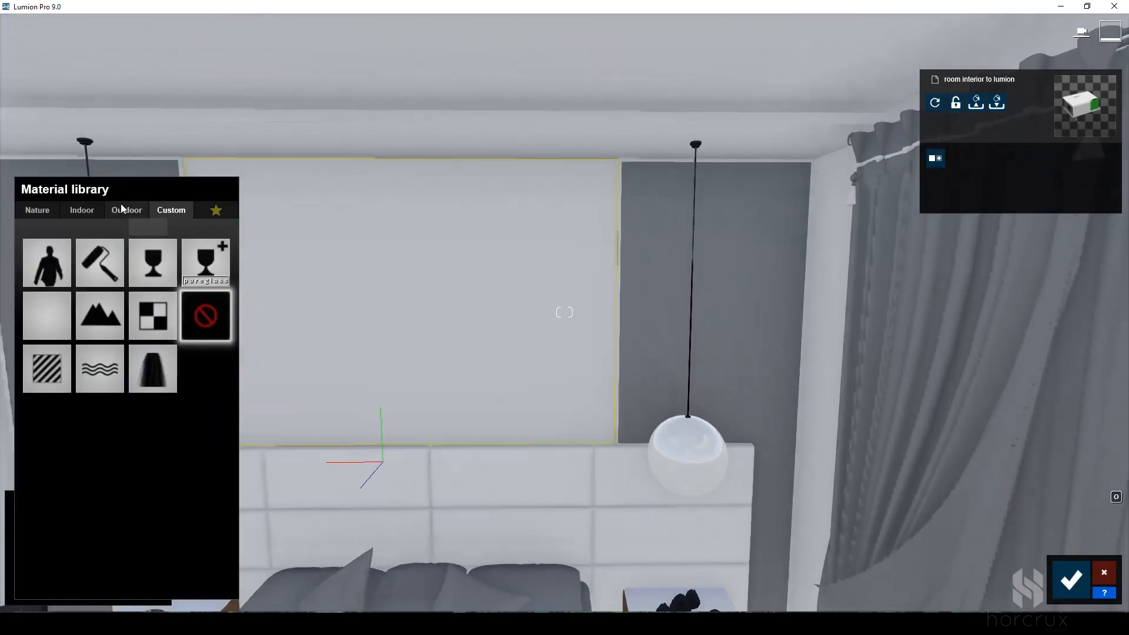
{"action": "left_click", "coordinate": [205, 459]}
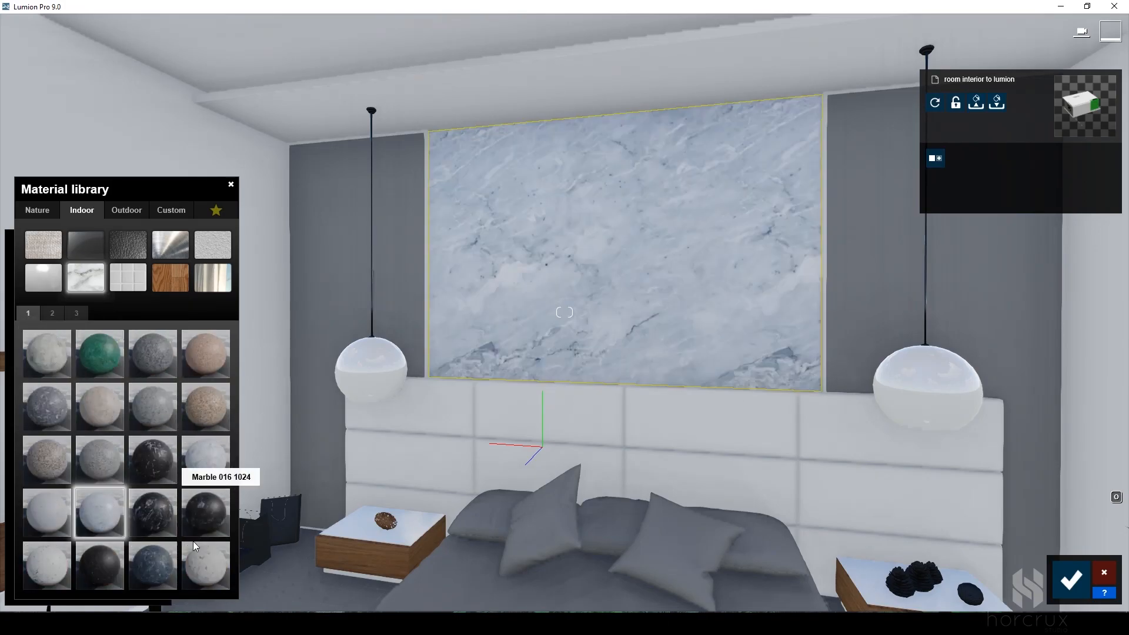
{"action": "left_click", "coordinate": [184, 541]}
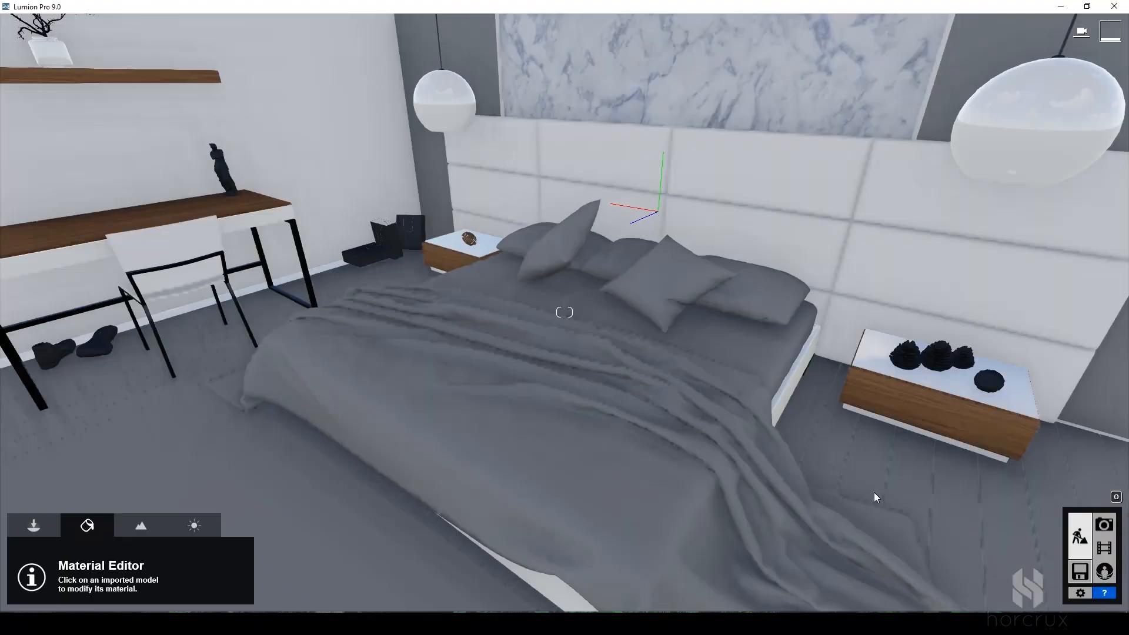
Try several indoor fabrics on the bed and settle on a dark grey fabric for the blanket and cushions
{"action": "left_click", "coordinate": [876, 498]}
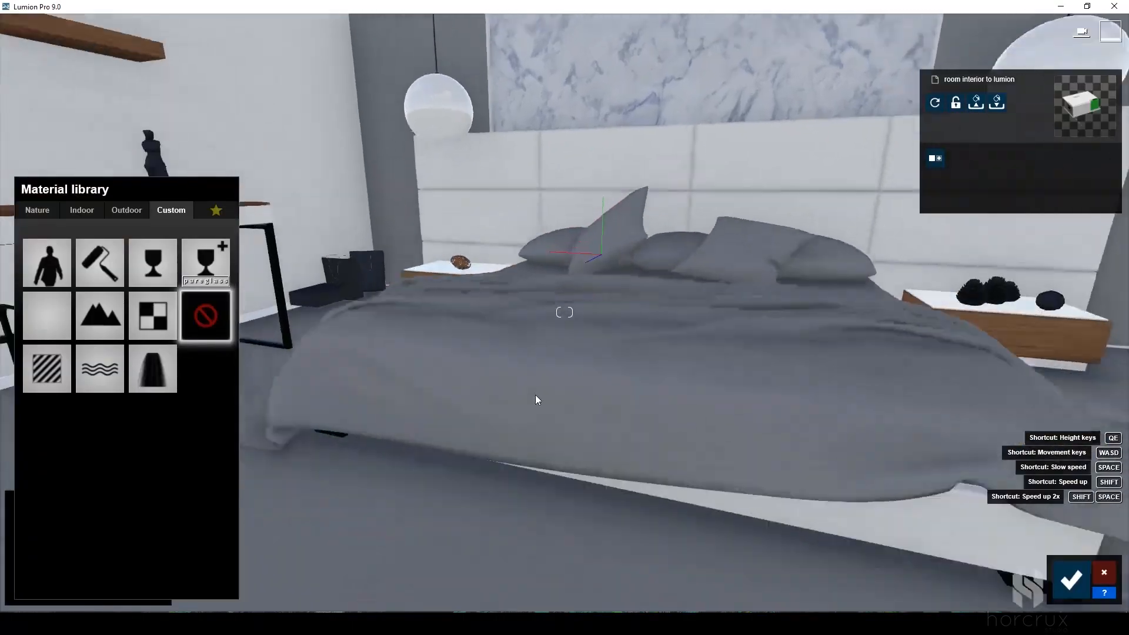
{"action": "left_click", "coordinate": [52, 313]}
{"action": "left_click", "coordinate": [47, 565]}
{"action": "left_click", "coordinate": [205, 513]}
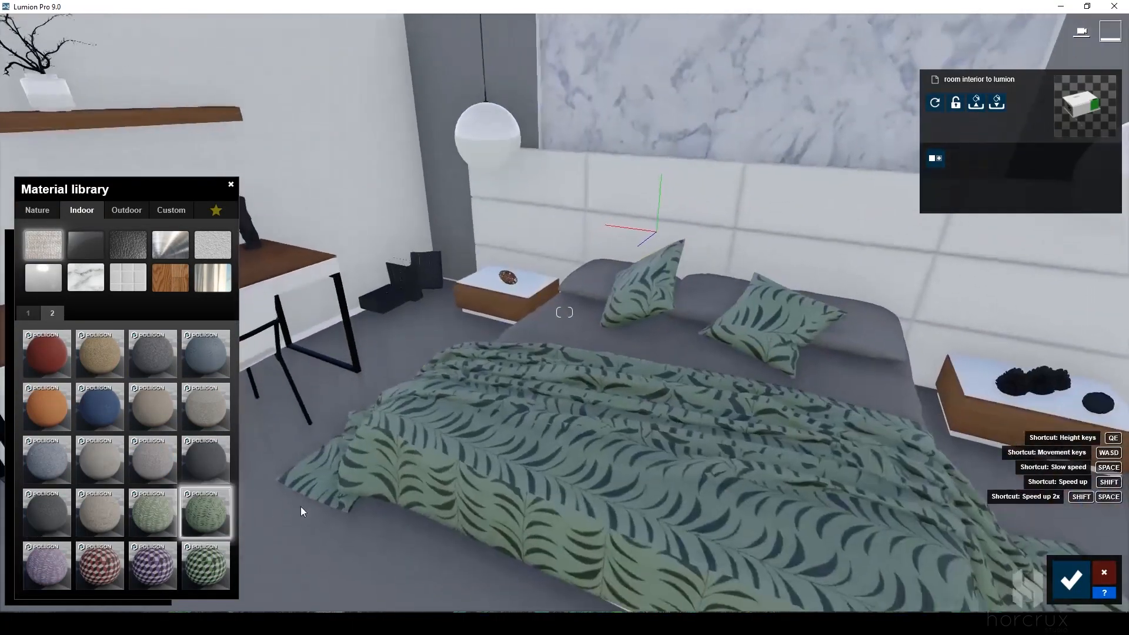
{"action": "left_click", "coordinate": [47, 459]}
{"action": "left_click", "coordinate": [165, 355]}
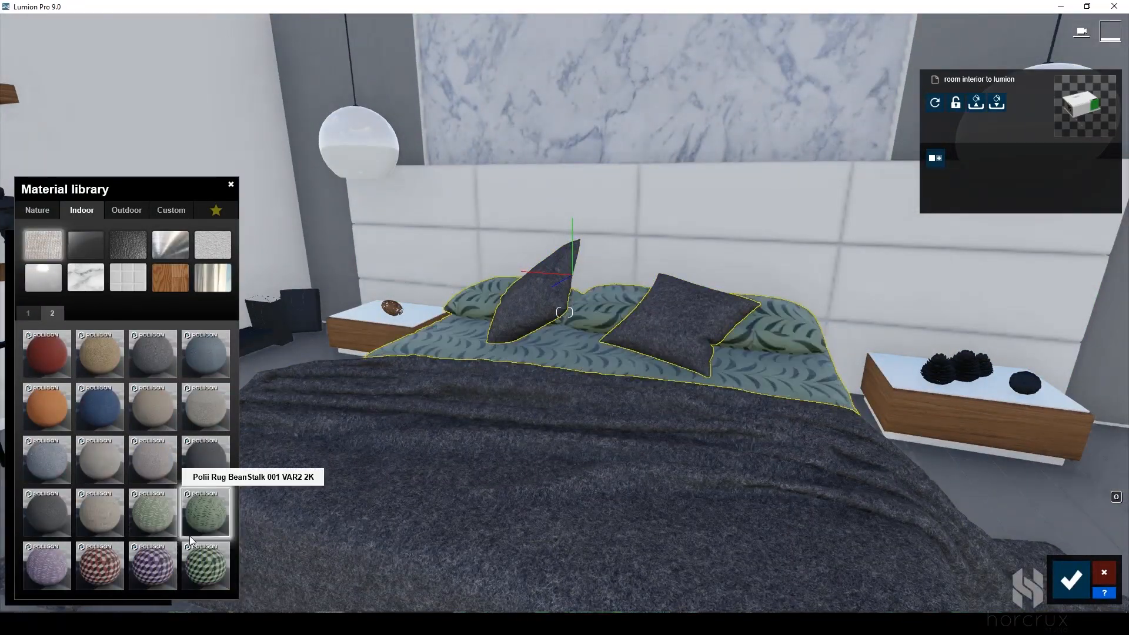
Apply a light grey fabric to the bed sheets and a dark fur material to the rug
{"action": "left_click", "coordinate": [115, 470]}
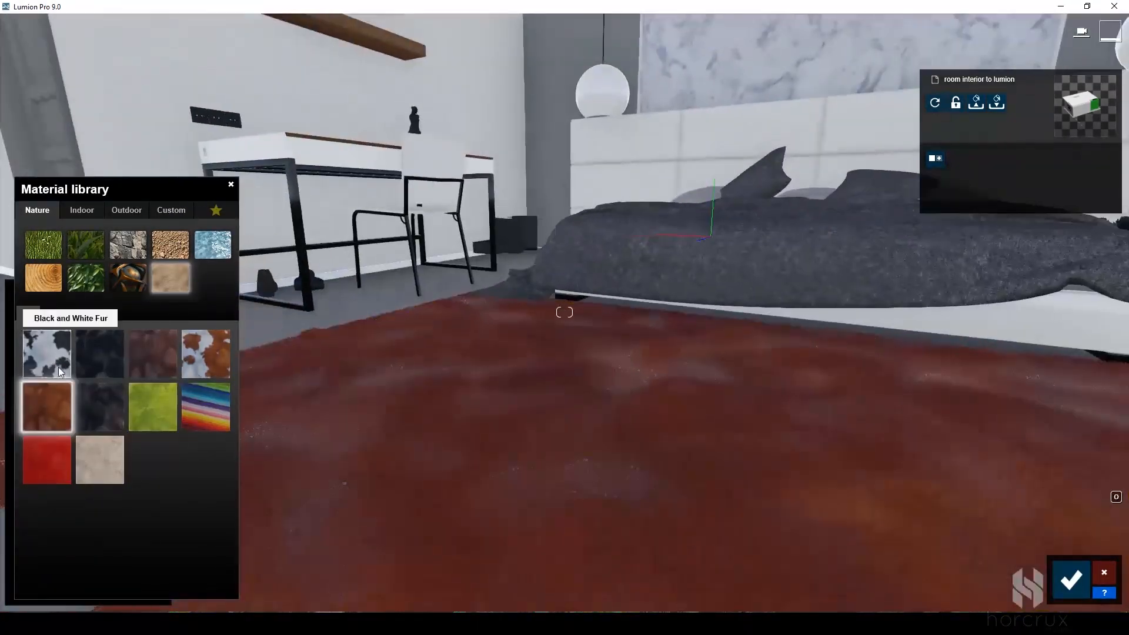
{"action": "left_click", "coordinate": [91, 363]}
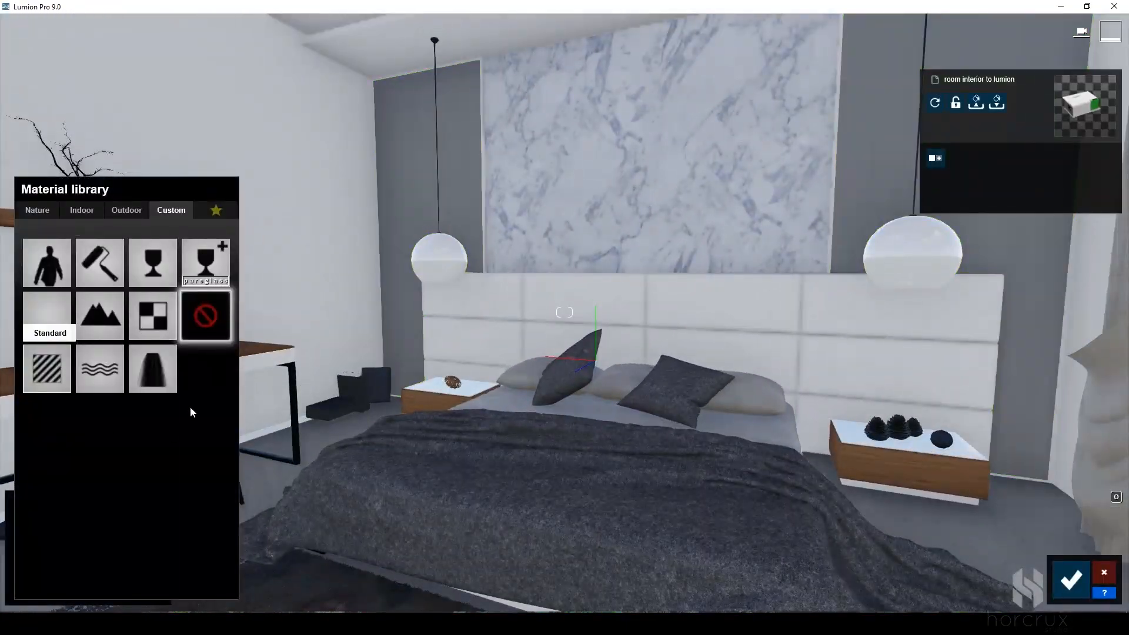
{"action": "left_click", "coordinate": [47, 369]}
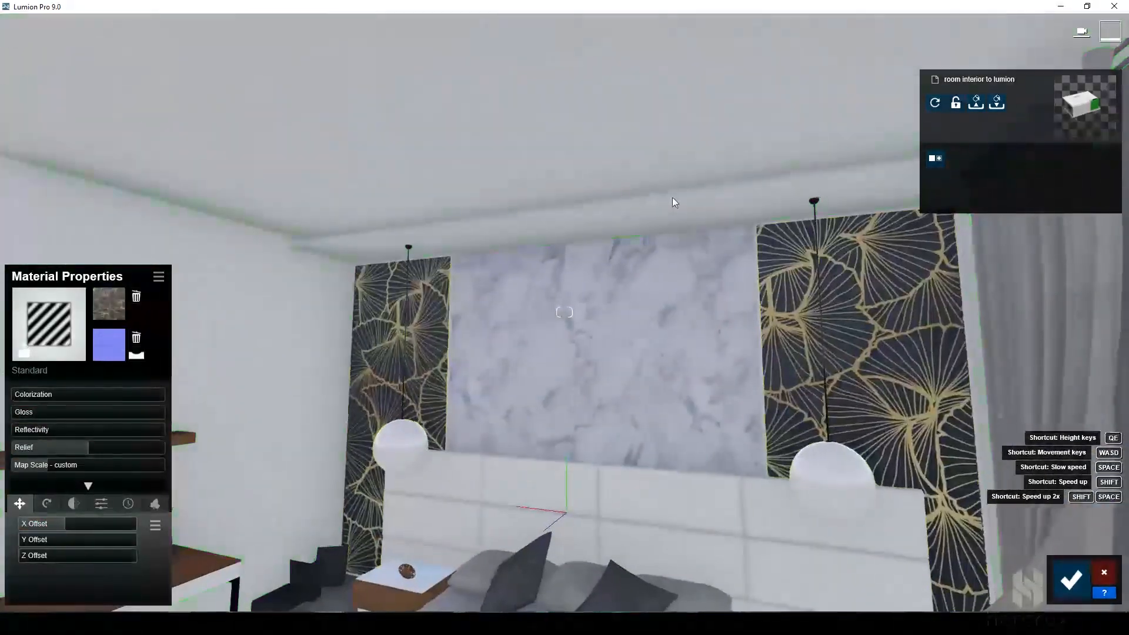
{"action": "left_click", "coordinate": [49, 323]}
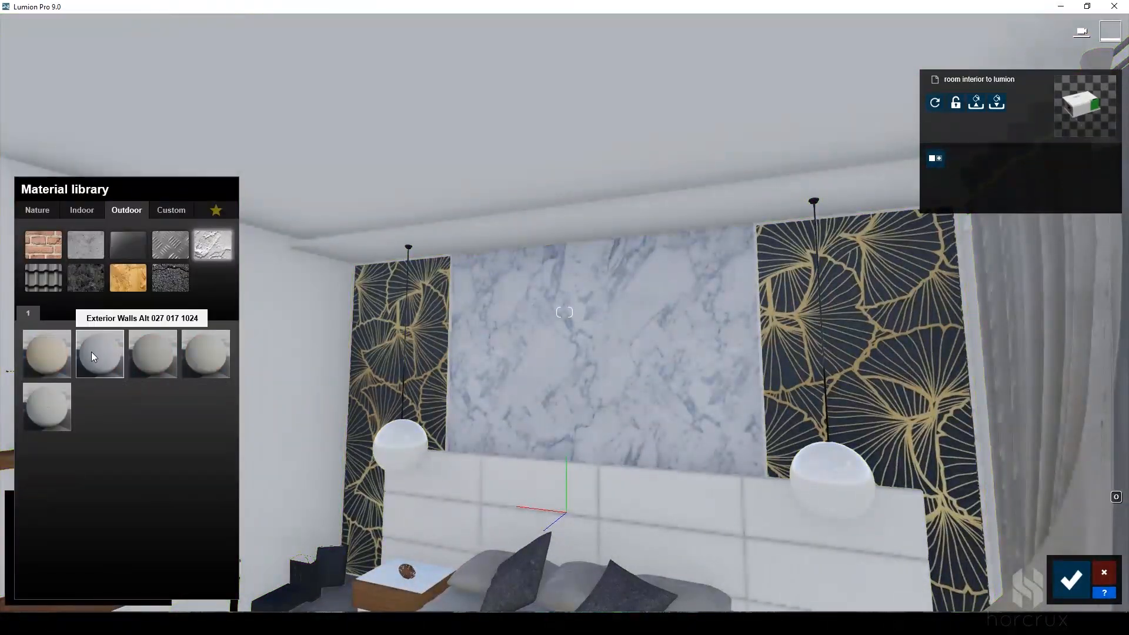
{"action": "left_click", "coordinate": [90, 351]}
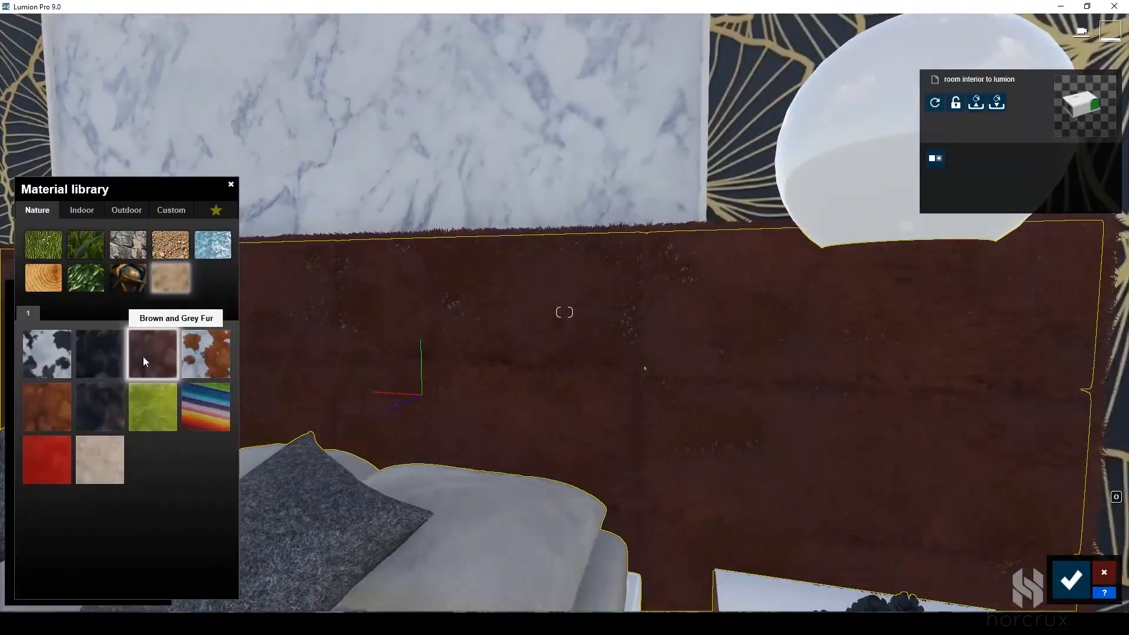
Try Brown and Grey Fur on the headboard, replacing it with the dark brown leather Leather 013A 1024
{"action": "left_click", "coordinate": [143, 356]}
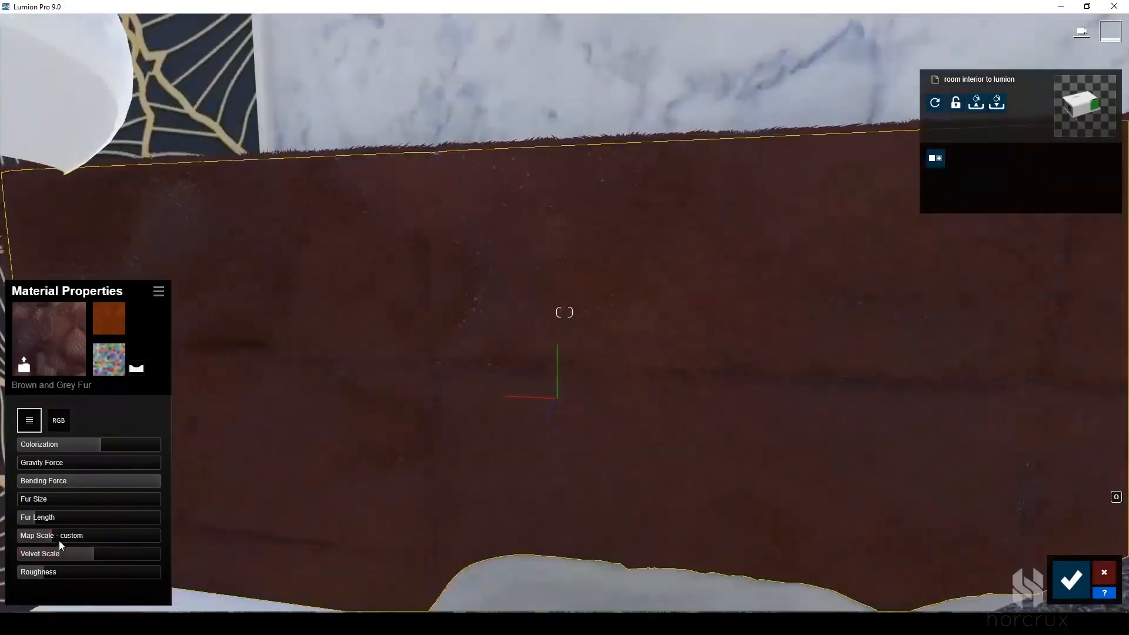
{"action": "left_click", "coordinate": [50, 340]}
{"action": "left_click", "coordinate": [123, 246]}
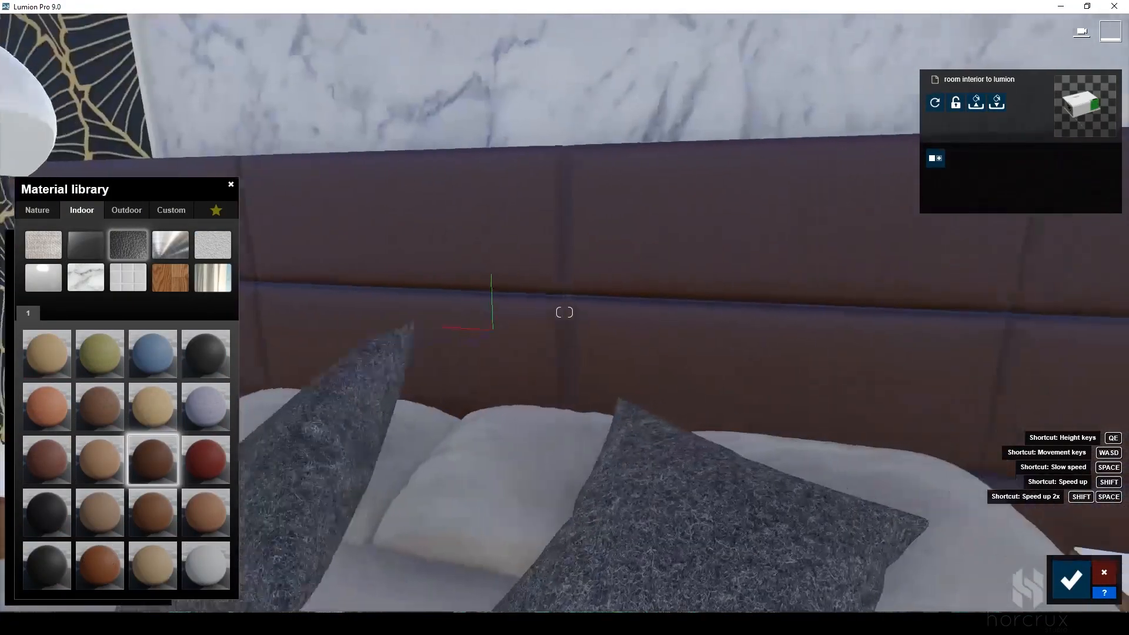
{"action": "left_click", "coordinate": [47, 405]}
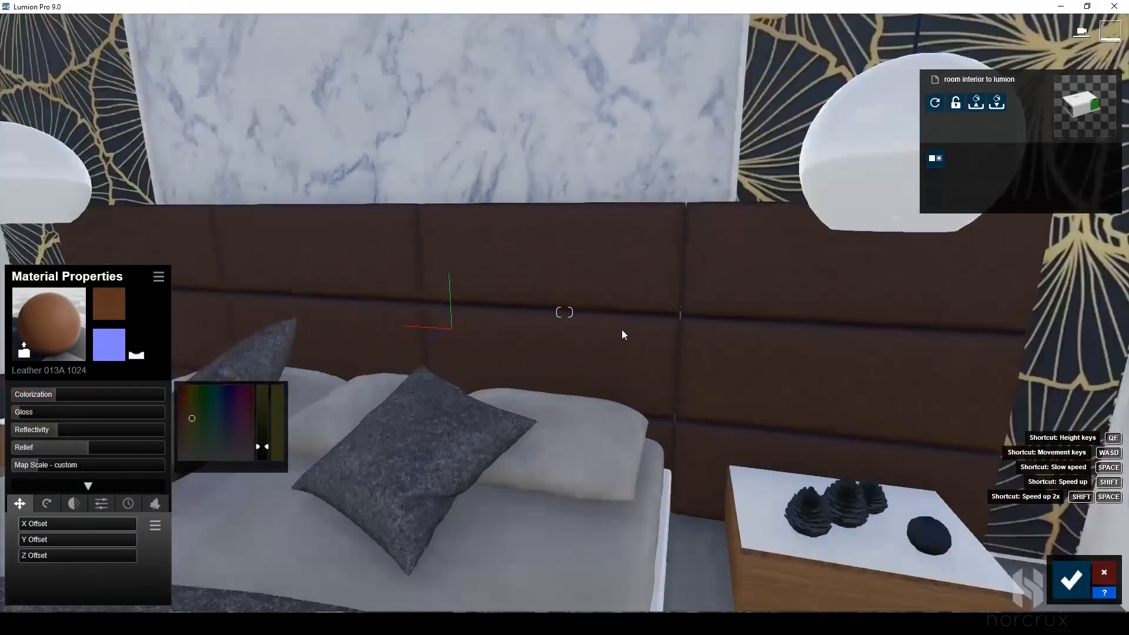
Apply the indoor Aluminium metal to the desk and chair frames and increase its gloss
{"action": "right_click_drag", "start_coordinate": [622, 329], "coordinate": [622, 330]}
{"action": "left_click", "coordinate": [396, 458]}
{"action": "left_click", "coordinate": [84, 210]}
{"action": "left_click", "coordinate": [170, 246]}
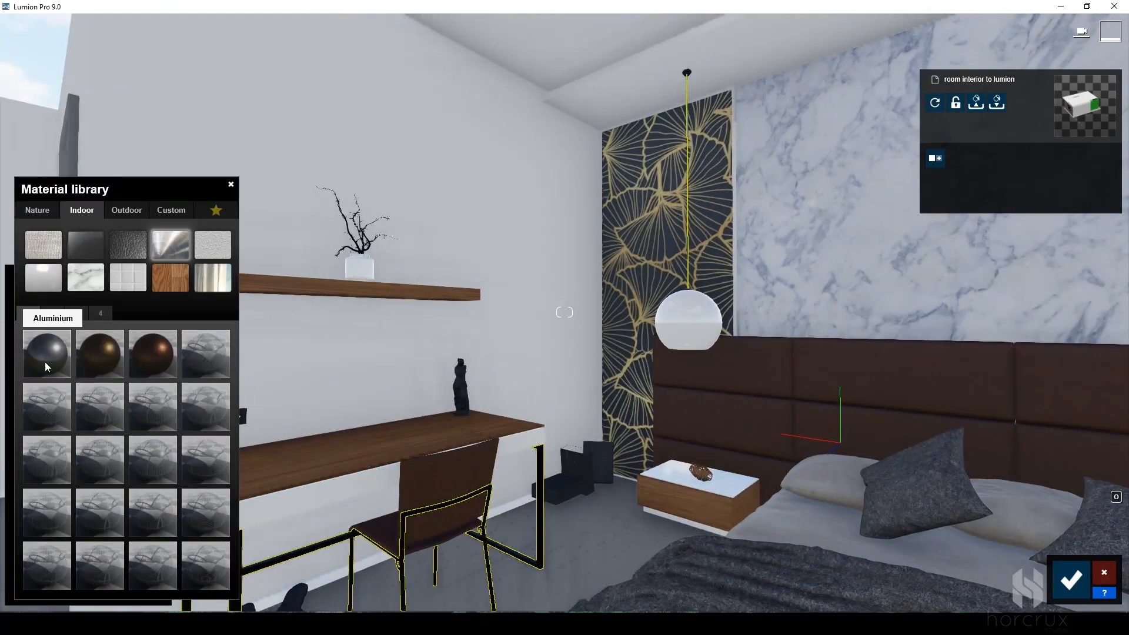
{"action": "left_click", "coordinate": [45, 361]}
{"action": "left_click_drag", "start_coordinate": [62, 413], "coordinate": [81, 412]}
Apply a white indoor curtain material to the sheer curtain in front of the window
{"action": "right_click_drag", "start_coordinate": [529, 329], "coordinate": [623, 311]}
{"action": "right_click_drag", "start_coordinate": [706, 358], "coordinate": [593, 228]}
{"action": "left_click", "coordinate": [694, 259]}
{"action": "left_click", "coordinate": [80, 212]}
{"action": "left_click", "coordinate": [212, 278]}
{"action": "left_click", "coordinate": [206, 461]}
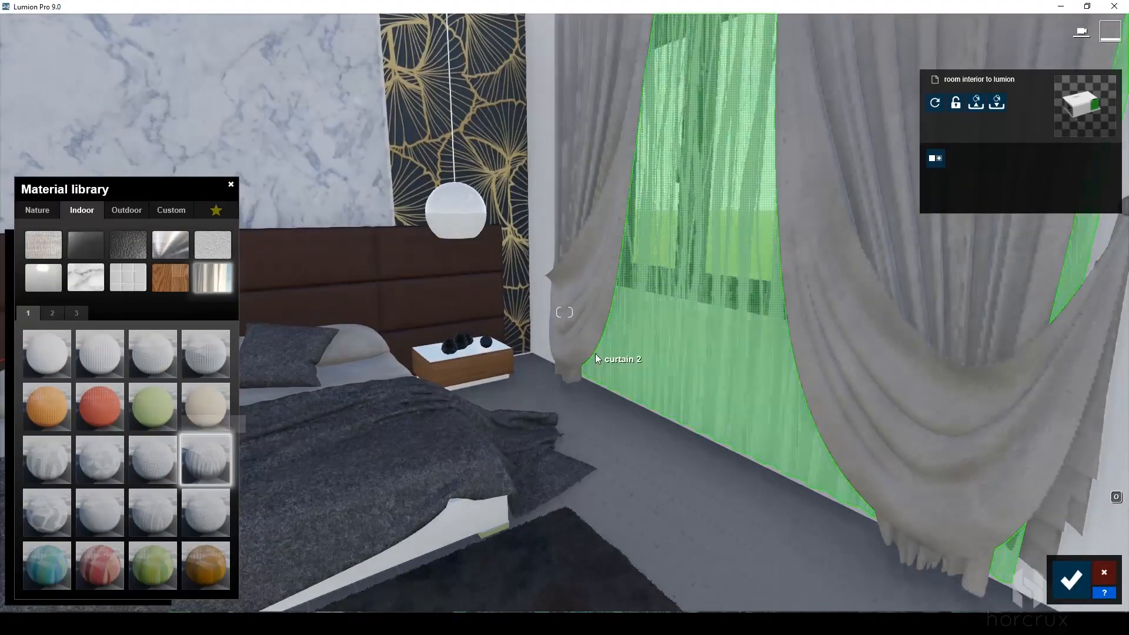
{"action": "right_click_drag", "start_coordinate": [430, 408], "coordinate": [376, 406]}
{"action": "left_click", "coordinate": [154, 461]}
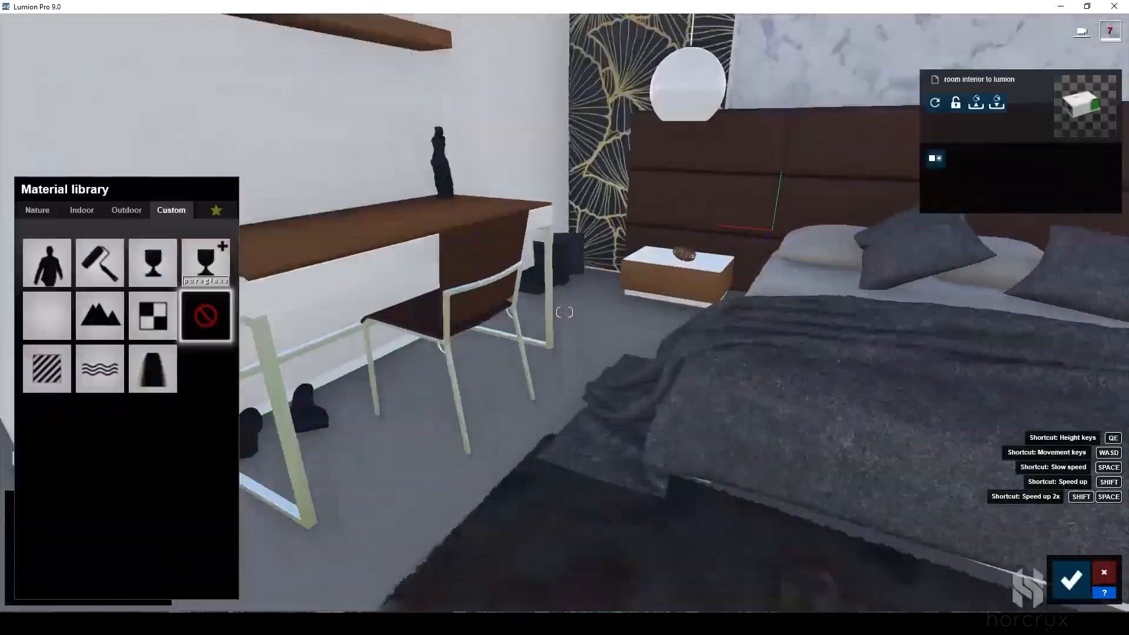
Apply a brown wood plank material to the bedroom floor
{"action": "left_click", "coordinate": [126, 210]}
{"action": "left_click", "coordinate": [127, 279]}
{"action": "left_click", "coordinate": [183, 212]}
{"action": "left_click", "coordinate": [123, 285]}
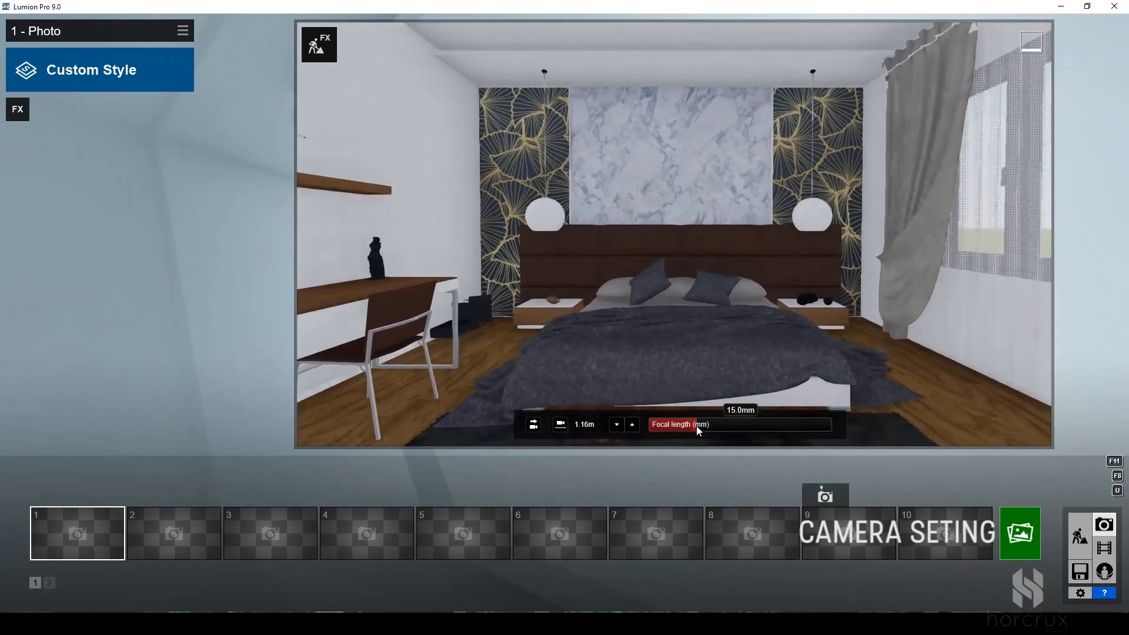
Frame the photo view on the bed wall and set the Real Skies heading to about -58.4
{"action": "key", "text": "s"}
{"action": "mouse_move", "coordinate": [674, 234]}
{"action": "right_mouse_down"}
{"action": "mouse_move", "coordinate": [629, 226]}
{"action": "mouse_move", "coordinate": [667, 221]}
{"action": "right_mouse_up"}
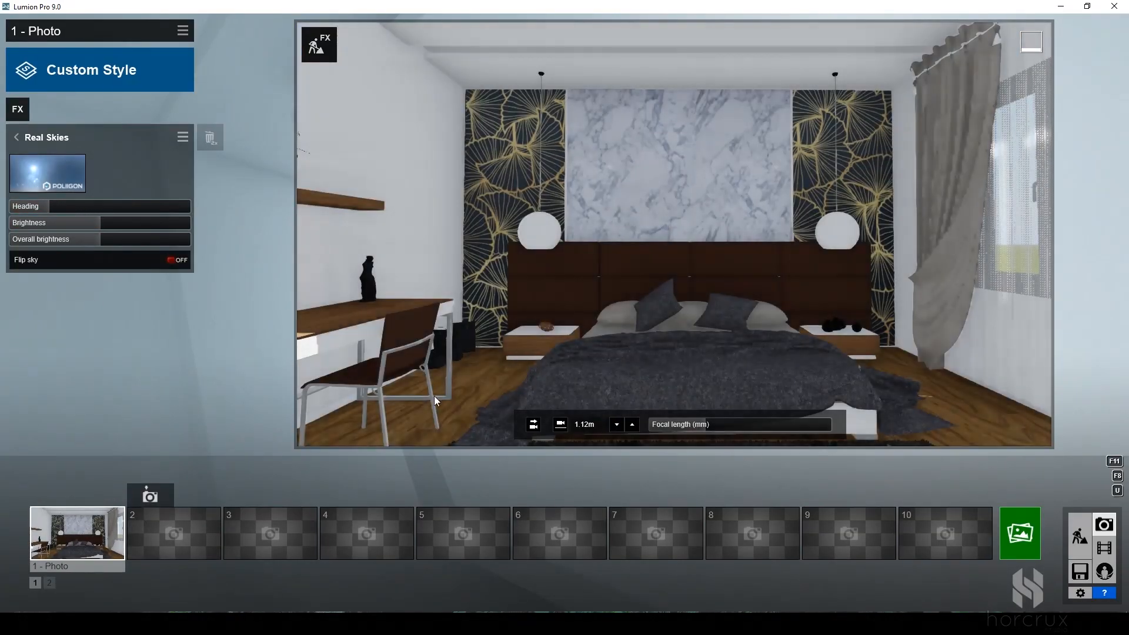
{"action": "left_click_drag", "start_coordinate": [75, 206], "coordinate": [84, 204]}
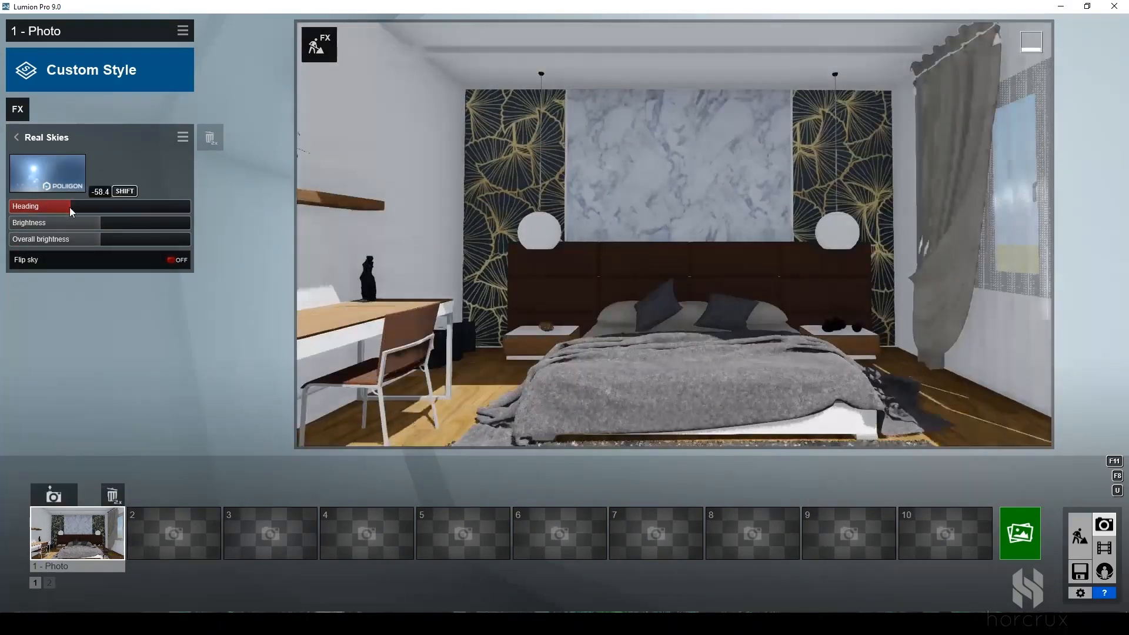
{"action": "mouse_move", "coordinate": [69, 207]}
{"action": "left_mouse_down"}
{"action": "mouse_move", "coordinate": [90, 212]}
{"action": "mouse_move", "coordinate": [70, 216]}
{"action": "left_mouse_up"}
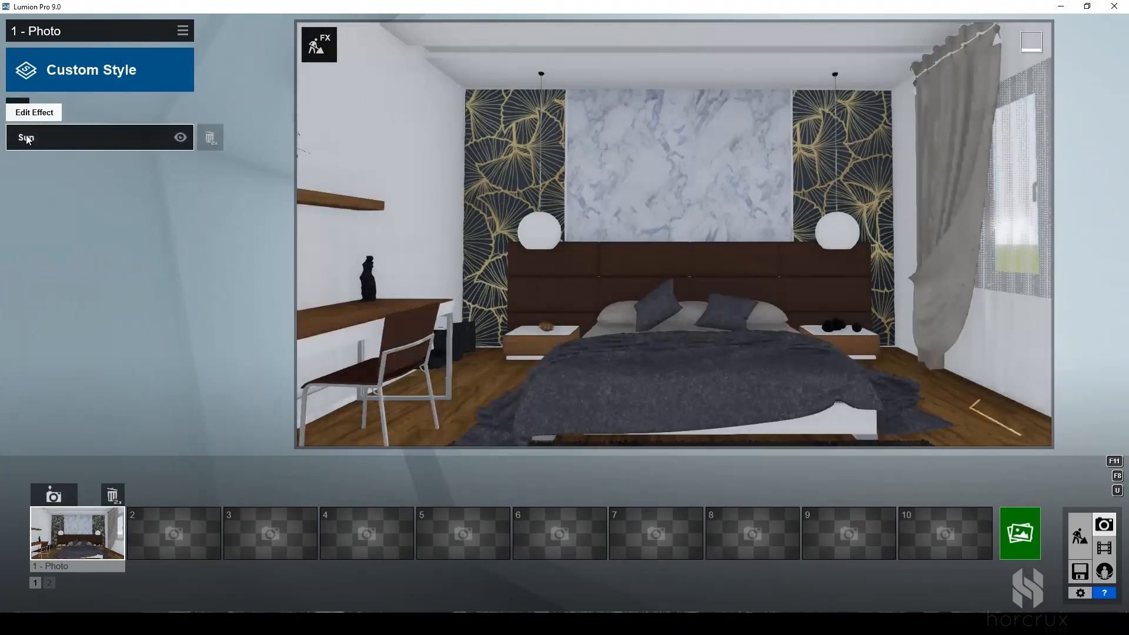
Raise the Sun effect's sun height to near its maximum and shift the sun heading below zero
{"action": "left_click", "coordinate": [47, 137]}
{"action": "left_click_drag", "start_coordinate": [52, 176], "coordinate": [94, 173]}
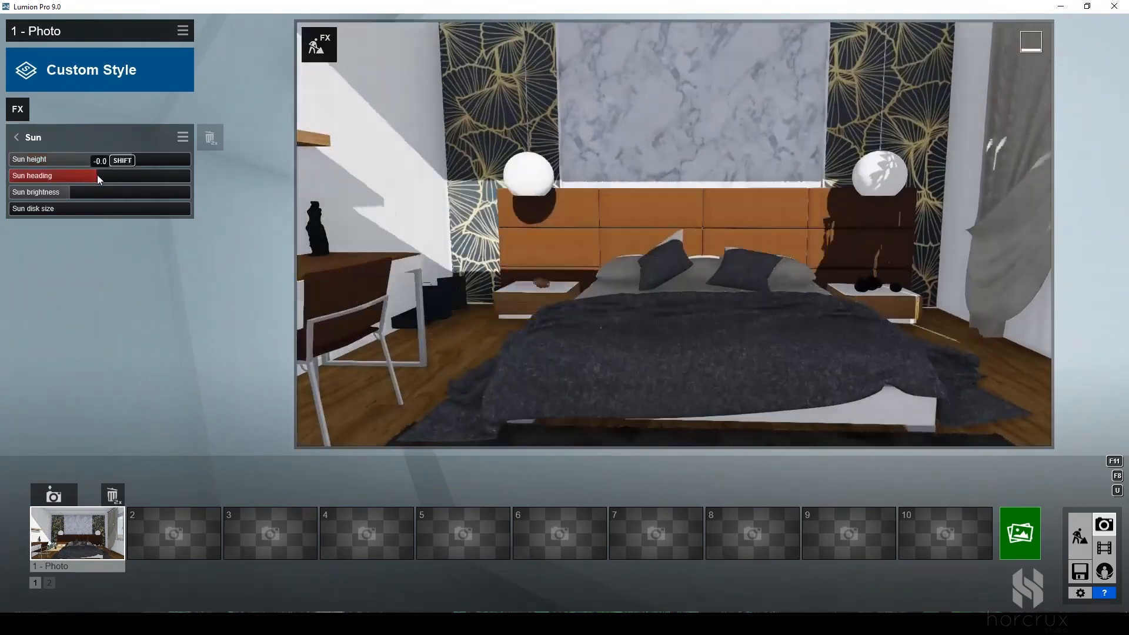
{"action": "left_click_drag", "start_coordinate": [97, 175], "coordinate": [91, 180]}
{"action": "left_click_drag", "start_coordinate": [100, 159], "coordinate": [158, 167]}
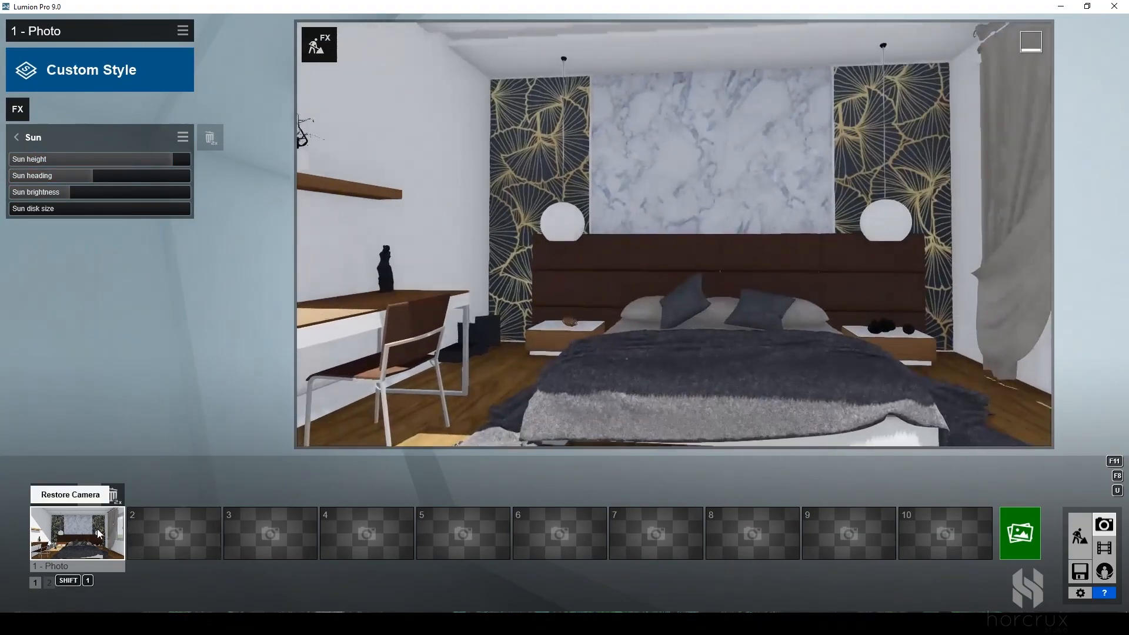
{"action": "left_click_drag", "start_coordinate": [88, 177], "coordinate": [70, 181]}
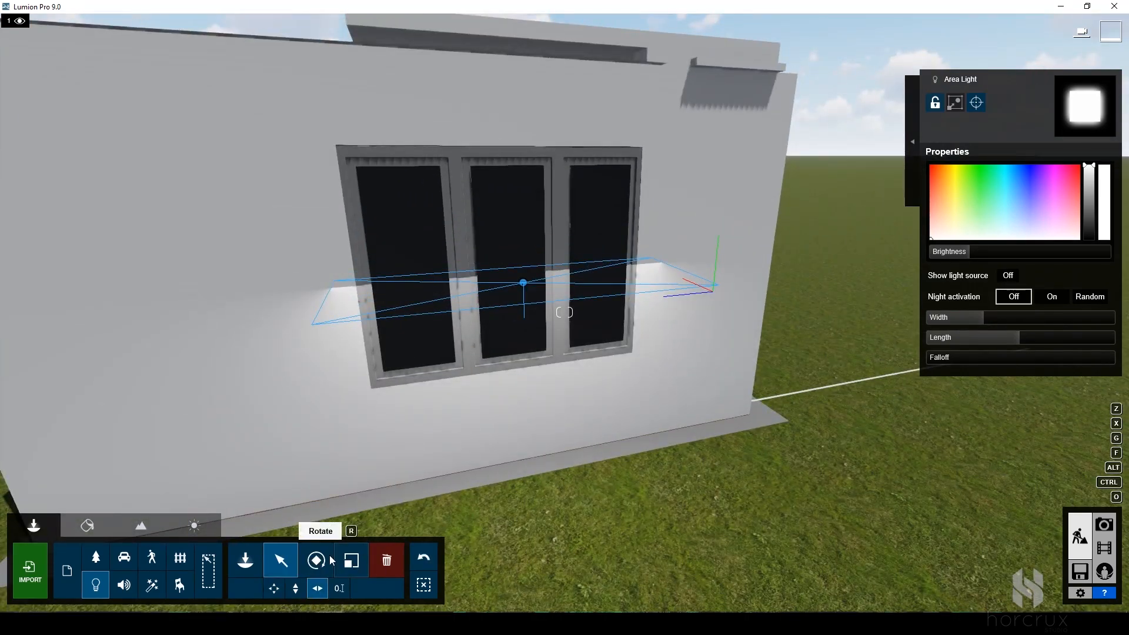
Rotate the area light outside the window so it stands upright, parallel to the window
{"action": "left_click", "coordinate": [316, 560]}
{"action": "left_click", "coordinate": [546, 563]}
{"action": "left_click_drag", "start_coordinate": [526, 573], "coordinate": [519, 573]}
Size the area light to cover the window with a length of about 1.6 m and increase its brightness
{"action": "left_click_drag", "start_coordinate": [980, 320], "coordinate": [1012, 319]}
{"action": "left_click_drag", "start_coordinate": [1016, 338], "coordinate": [1003, 340]}
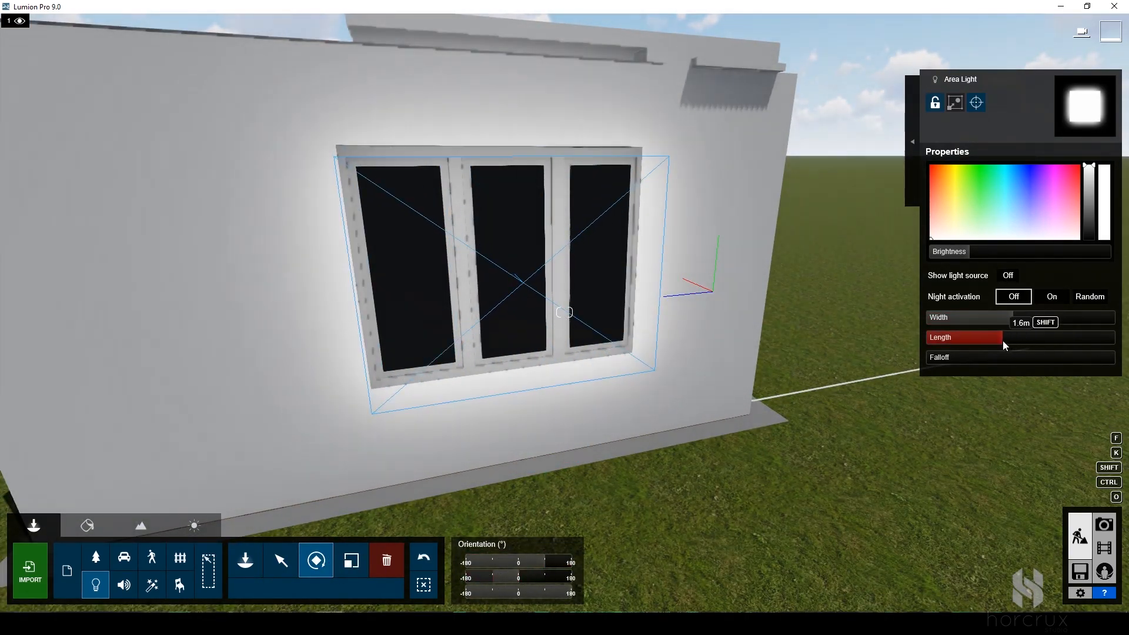
{"action": "left_click_drag", "start_coordinate": [971, 251], "coordinate": [988, 256]}
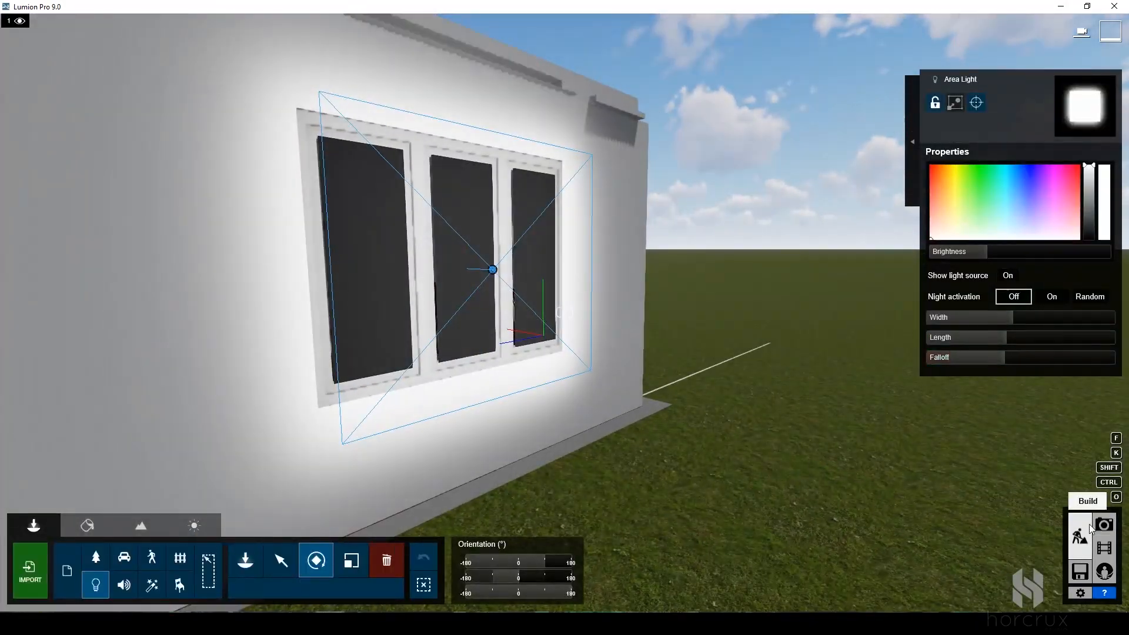
Add Reflection and Sky Light 2 effects to the photo, with sky light on in planar and projected reflections
{"action": "left_click", "coordinate": [1104, 524]}
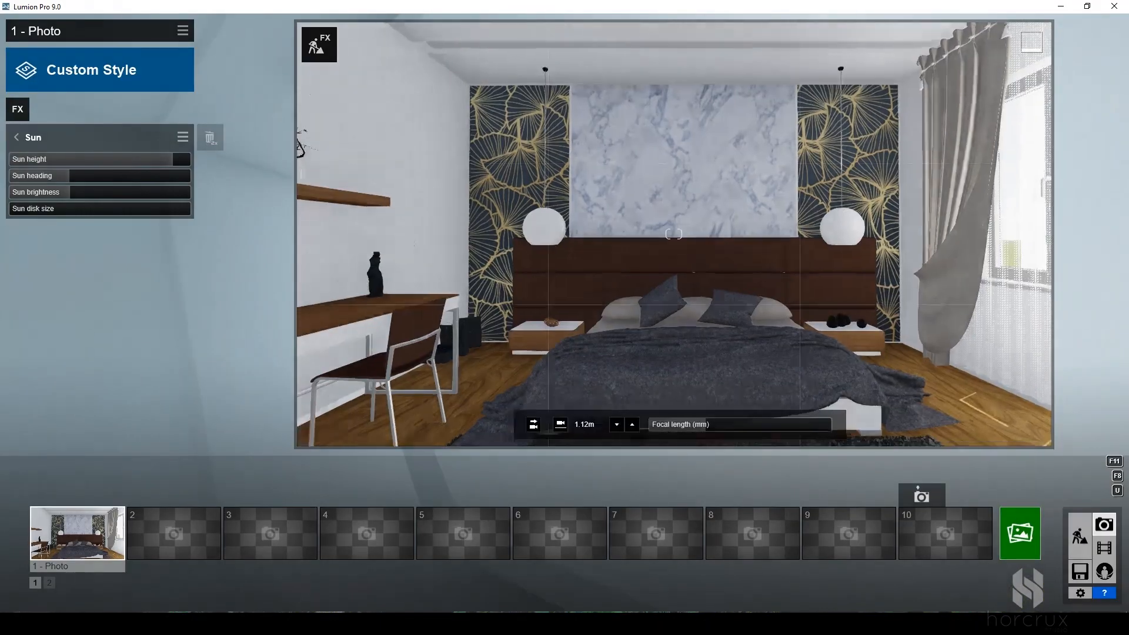
{"action": "left_click", "coordinate": [18, 109]}
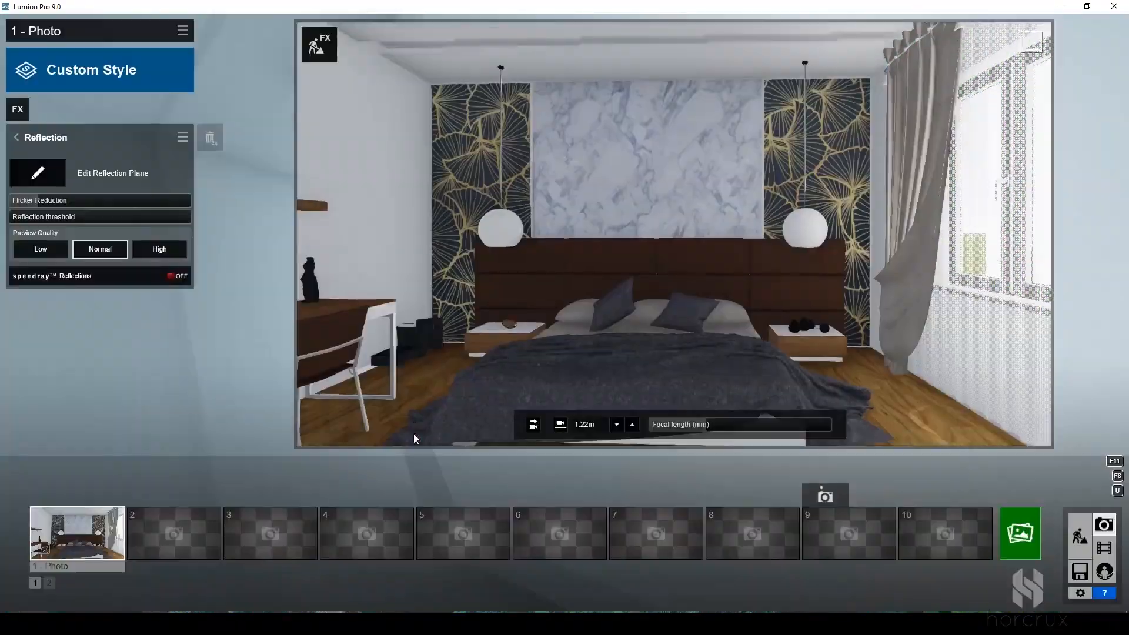
{"action": "left_click", "coordinate": [18, 108]}
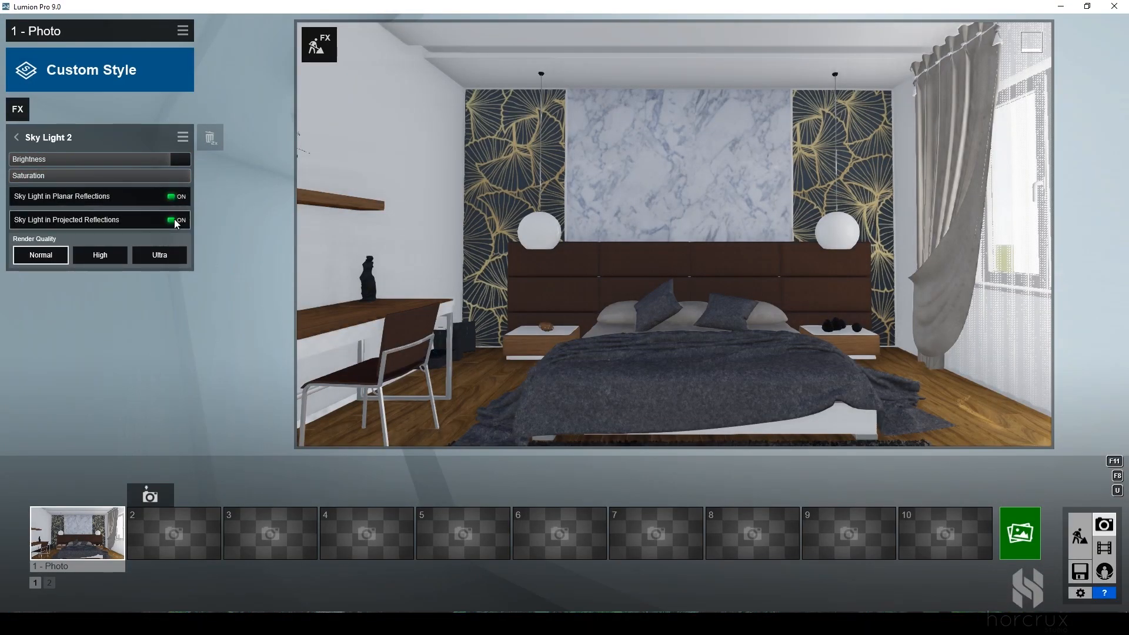
Add a Color Correction effect to the photo and render the current shot at Email size, 1280x720
{"action": "left_click", "coordinate": [18, 108]}
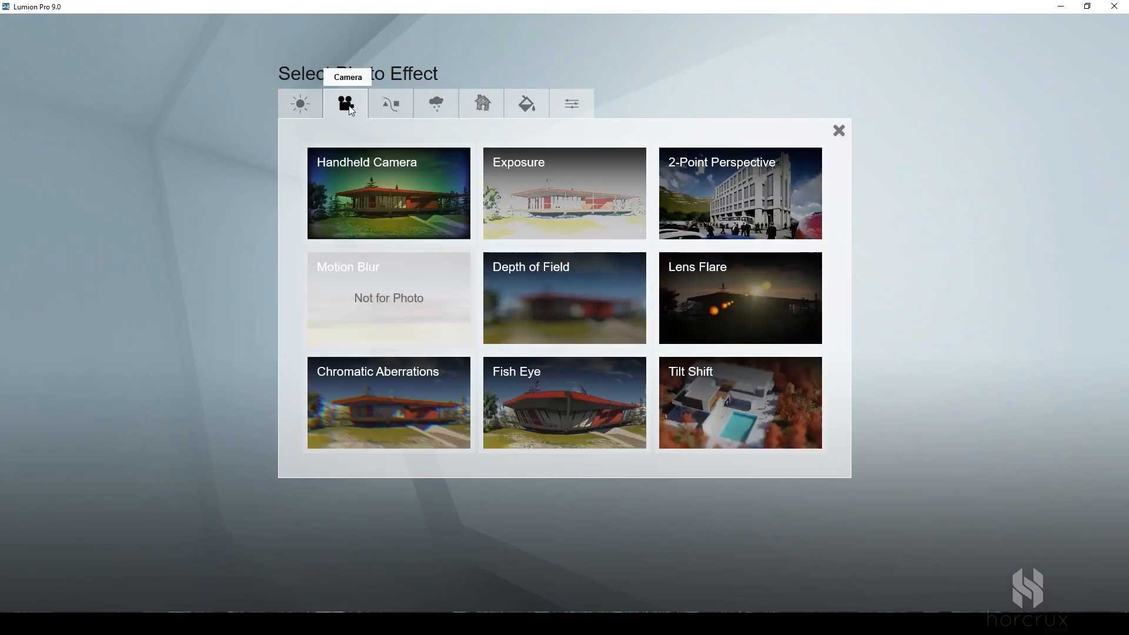
{"action": "left_click", "coordinate": [391, 104]}
{"action": "left_click", "coordinate": [479, 103]}
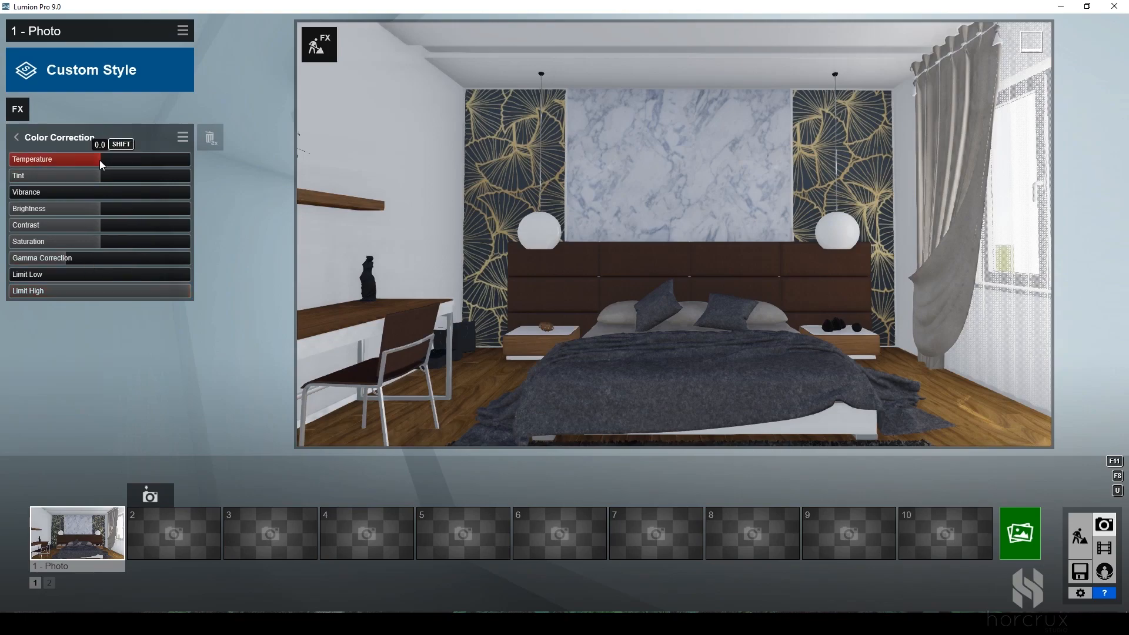
{"action": "left_click", "coordinate": [1020, 533]}
{"action": "left_click", "coordinate": [347, 478]}
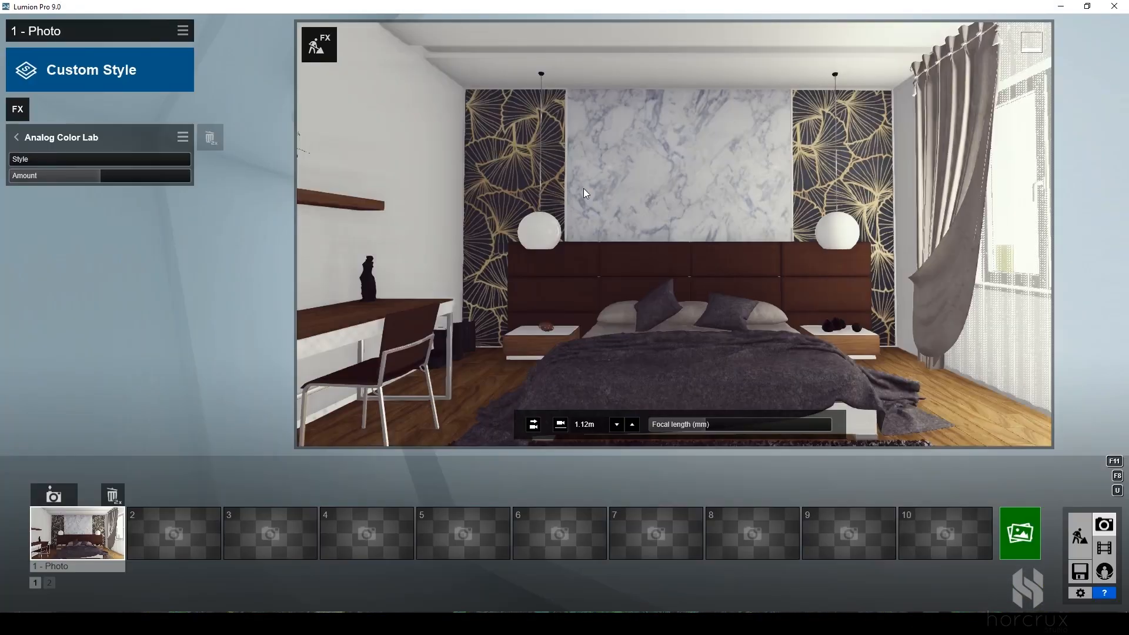
Lower the Analog Color Lab amount to its minimum and render the current shot at Email size, 1280x720
{"action": "left_click_drag", "start_coordinate": [100, 175], "coordinate": [2, 185]}
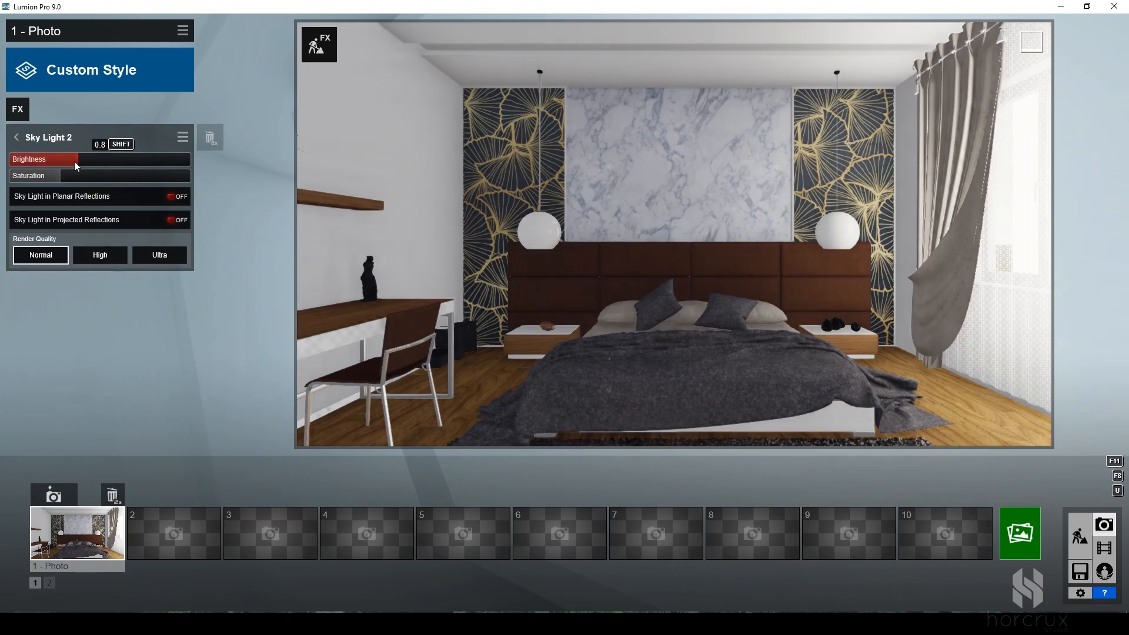
{"action": "left_click", "coordinate": [16, 139]}
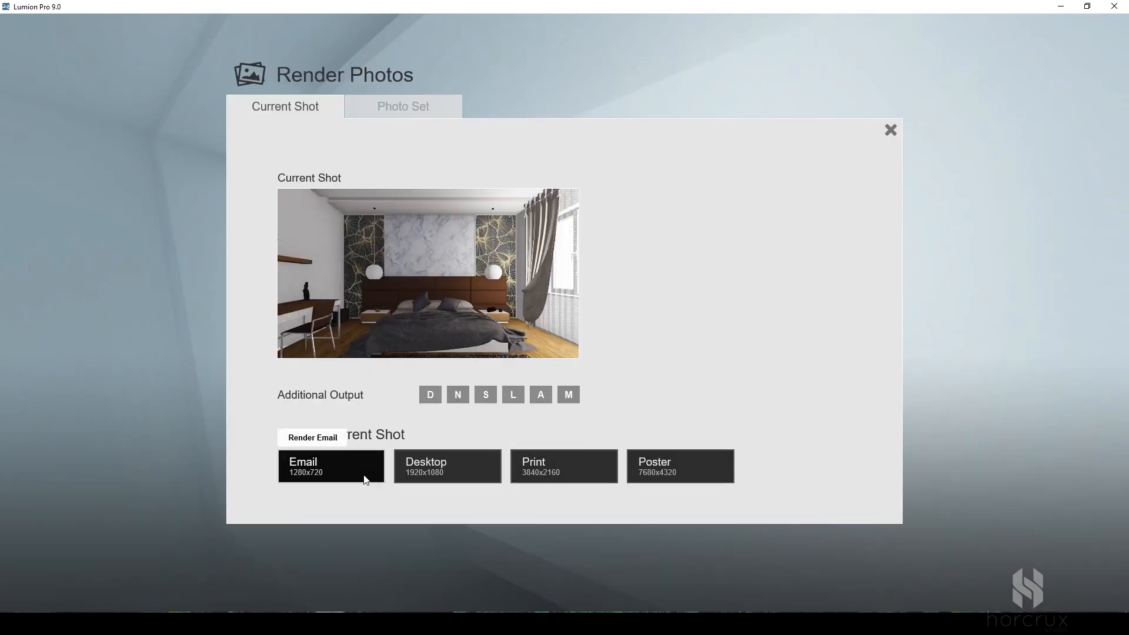
{"action": "left_click", "coordinate": [365, 478]}
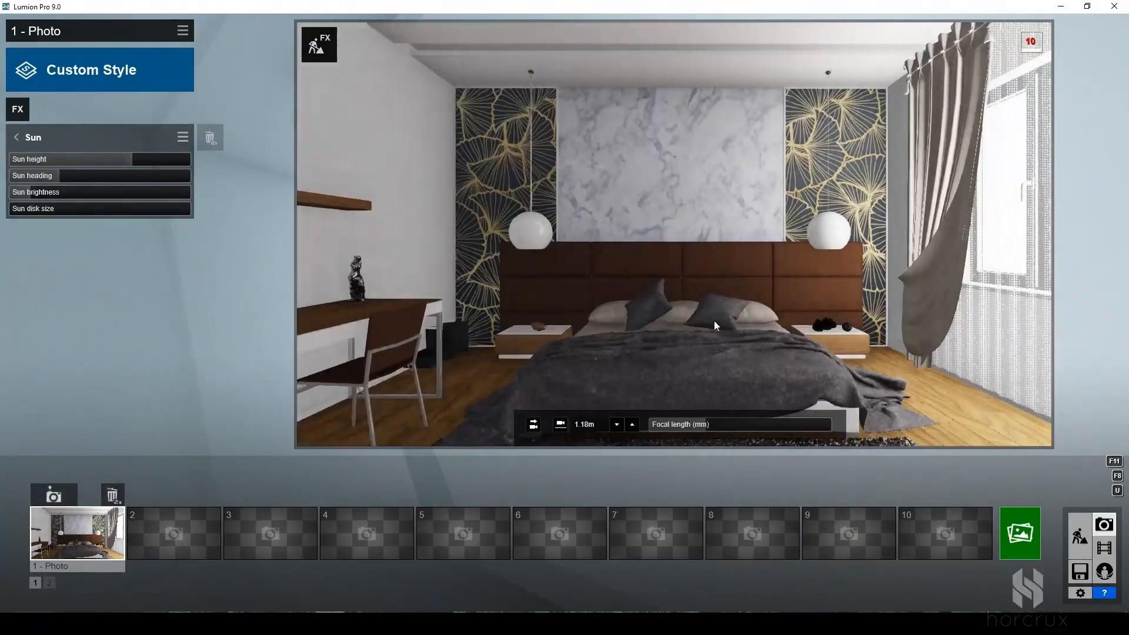
Reframe the shot to show the desk wall and bed at an angle, store it as photo 1 and render it at 1280x720
{"action": "key", "text": "d"}
{"action": "right_click_drag", "start_coordinate": [714, 320], "coordinate": [588, 316]}
{"action": "key", "text": "w"}
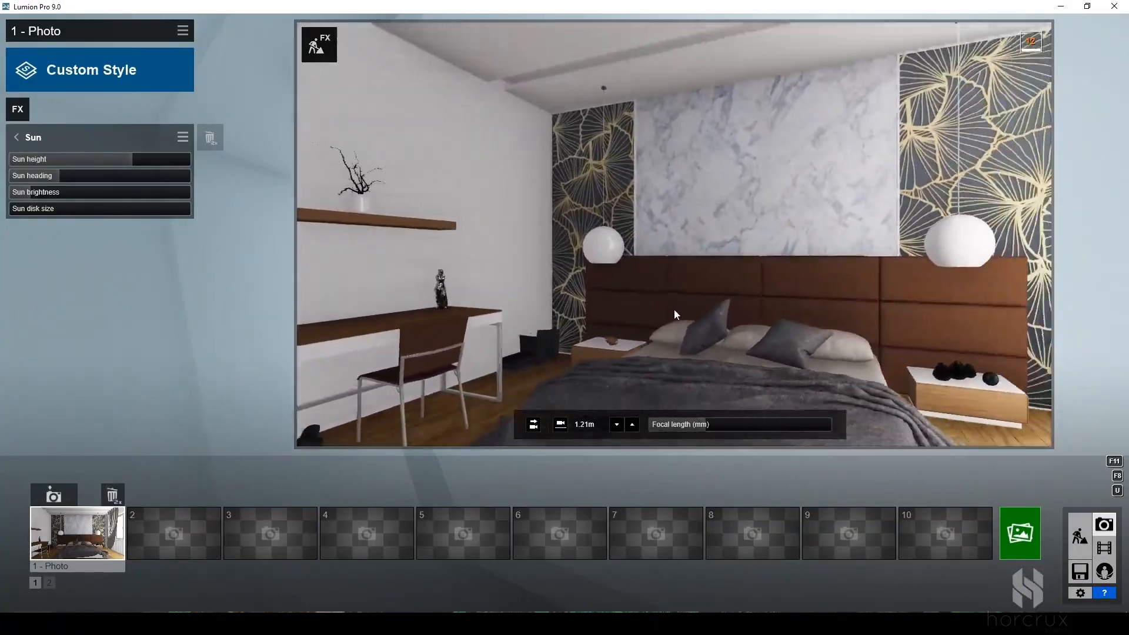
{"action": "key", "text": "s"}
{"action": "right_click_drag", "start_coordinate": [675, 315], "coordinate": [652, 317]}
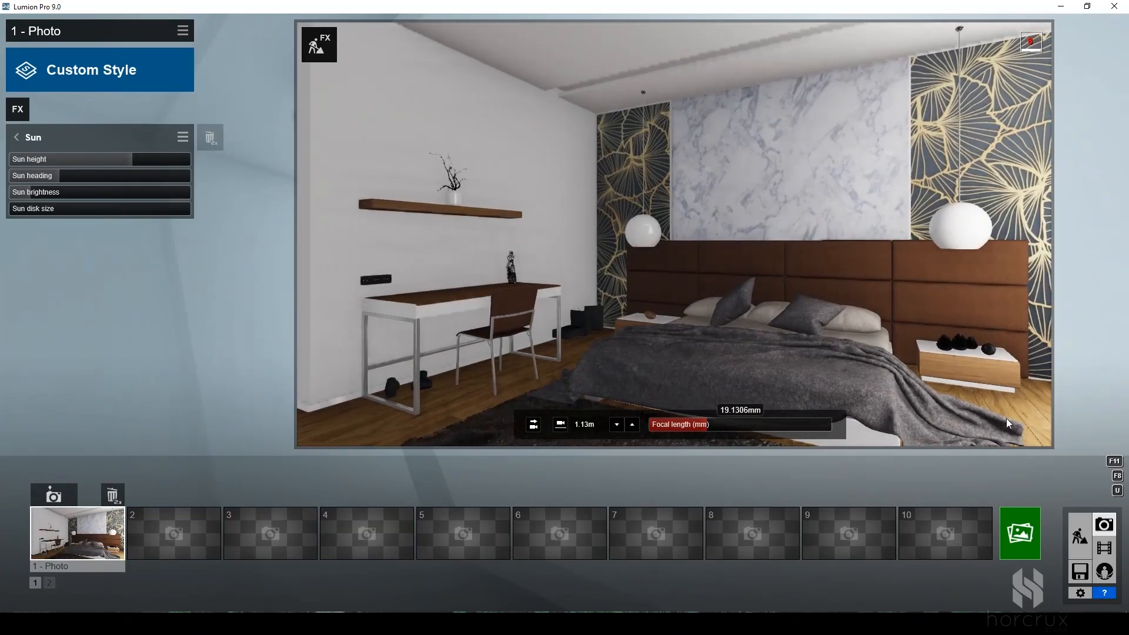
{"action": "left_click", "coordinate": [54, 495]}
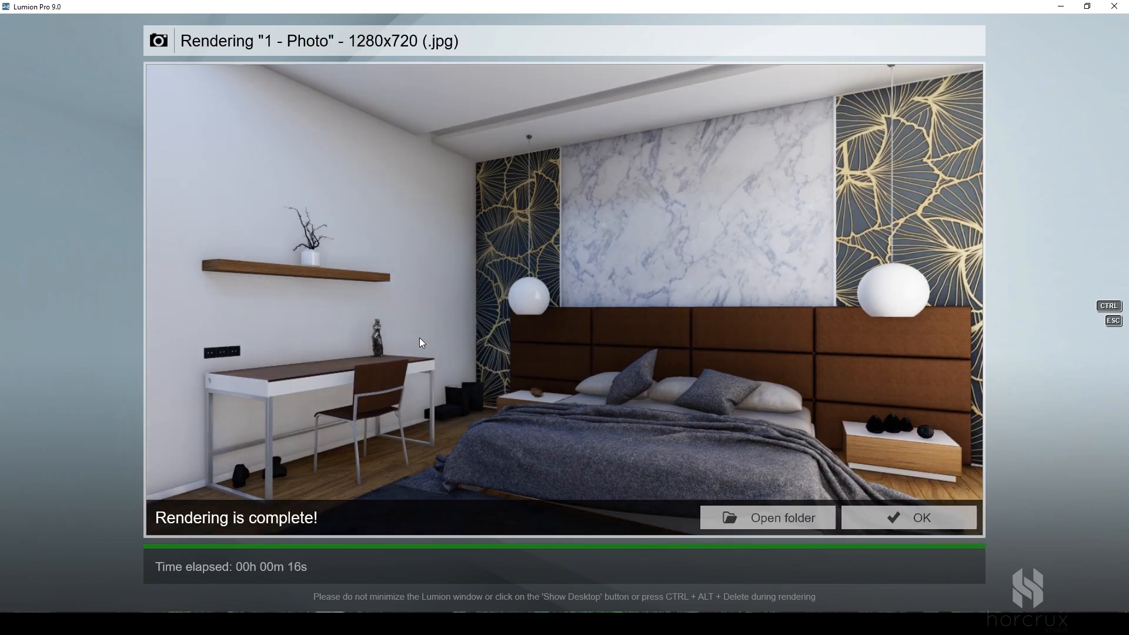
{"action": "left_click", "coordinate": [939, 517]}
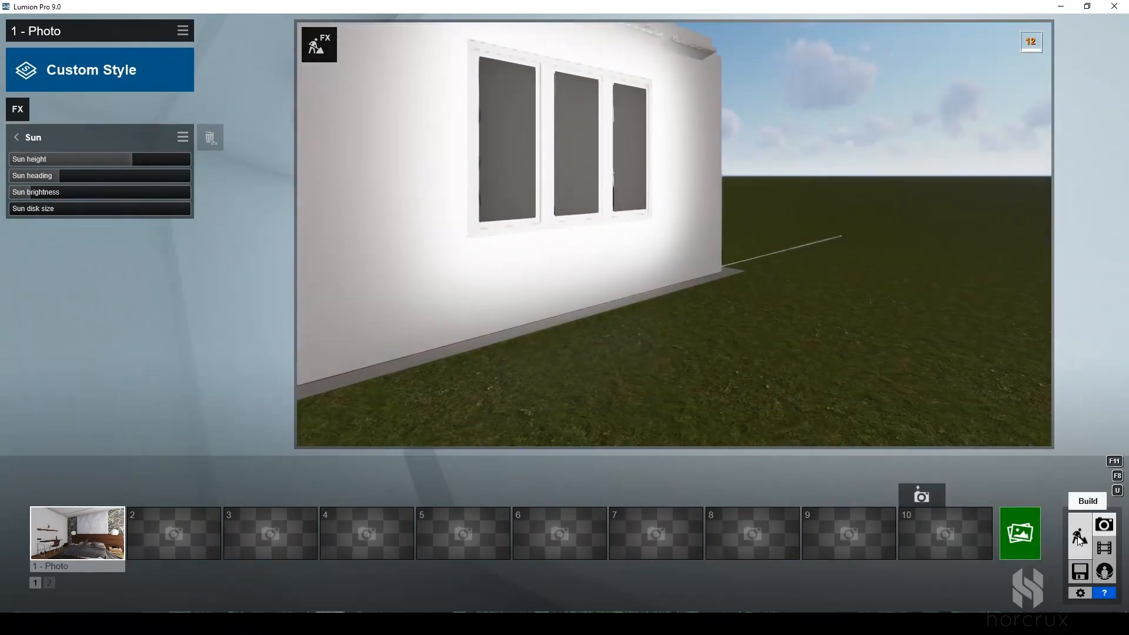
Set the window area light's falloff to about 1.7 and render the current shot at Email size, 1280x720
{"action": "left_click", "coordinate": [1079, 536]}
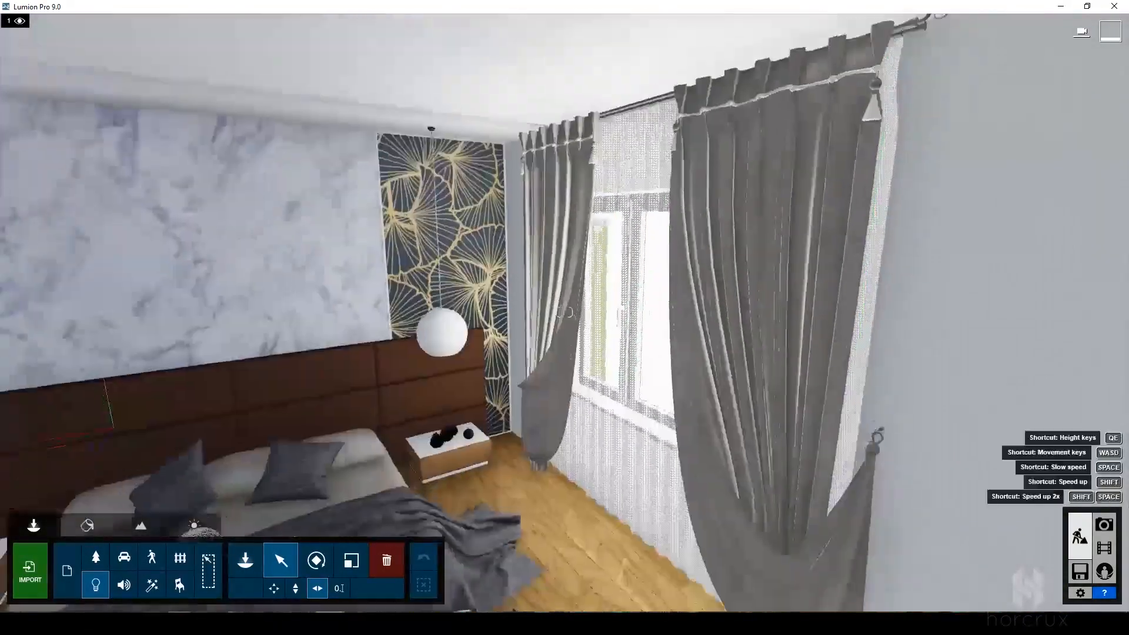
{"action": "right_click_drag", "start_coordinate": [634, 153], "coordinate": [630, 225]}
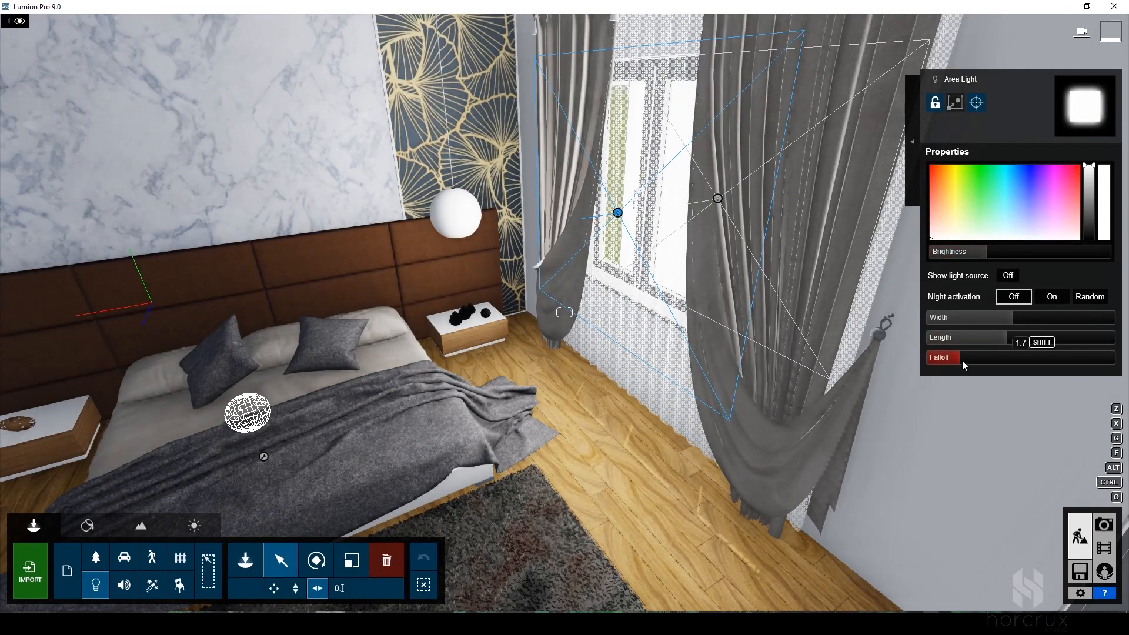
{"action": "left_click", "coordinate": [1104, 524]}
{"action": "left_click", "coordinate": [339, 468]}
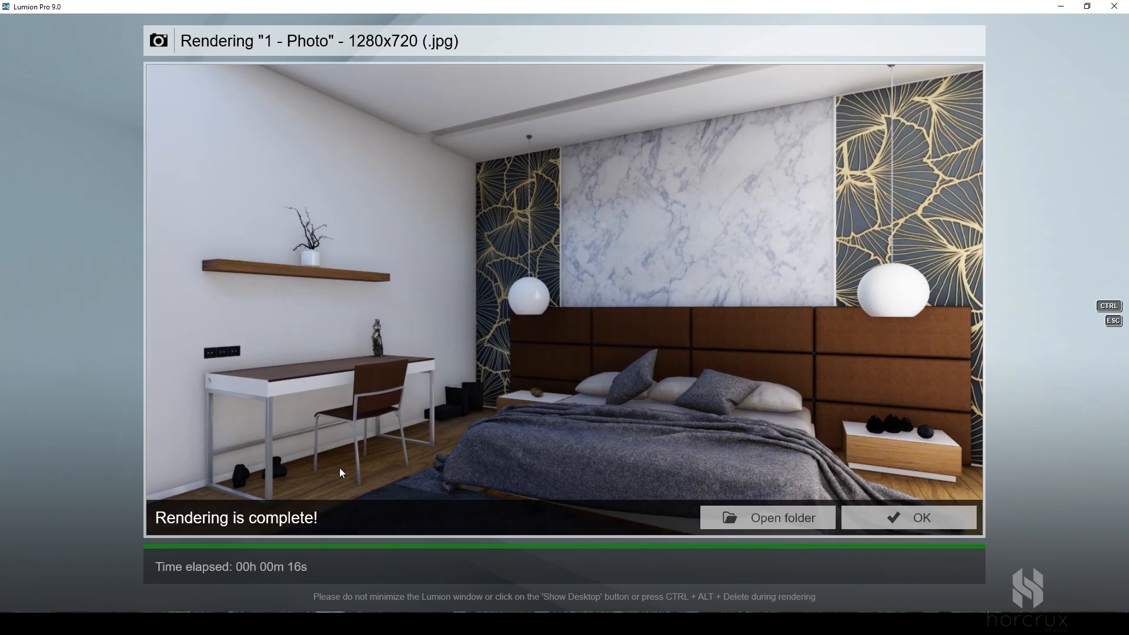
{"action": "left_click", "coordinate": [908, 517]}
Store the desk and bed view in photo slot 1 and return to the photo's effects list
{"action": "left_click", "coordinate": [54, 495]}
{"action": "left_click", "coordinate": [16, 138]}
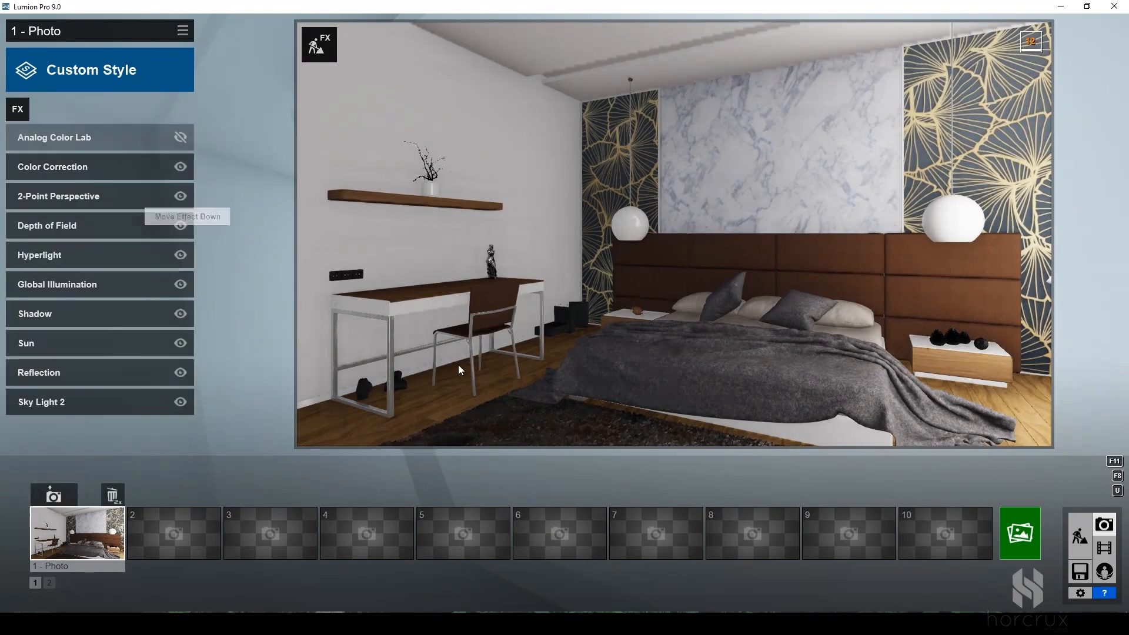
{"action": "right_click_drag", "start_coordinate": [755, 330], "coordinate": [693, 261]}
{"action": "left_click", "coordinate": [78, 533]}
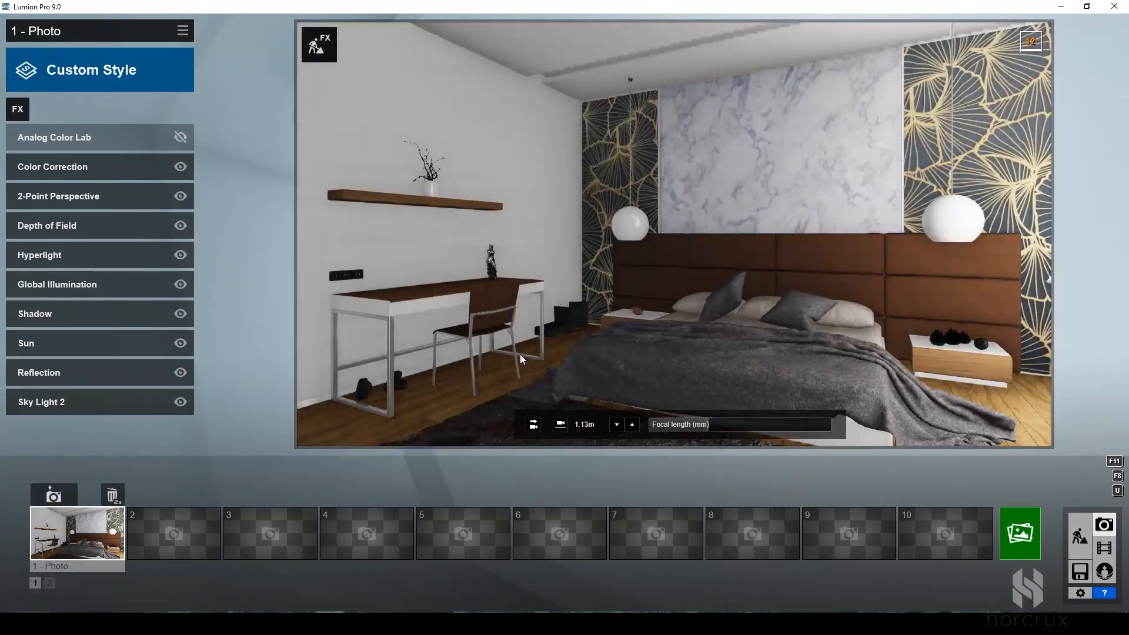
Place a Line Light from the lights library in the ceiling recess above the marble wall panel
{"action": "left_click", "coordinate": [1079, 535]}
{"action": "left_click", "coordinate": [96, 584]}
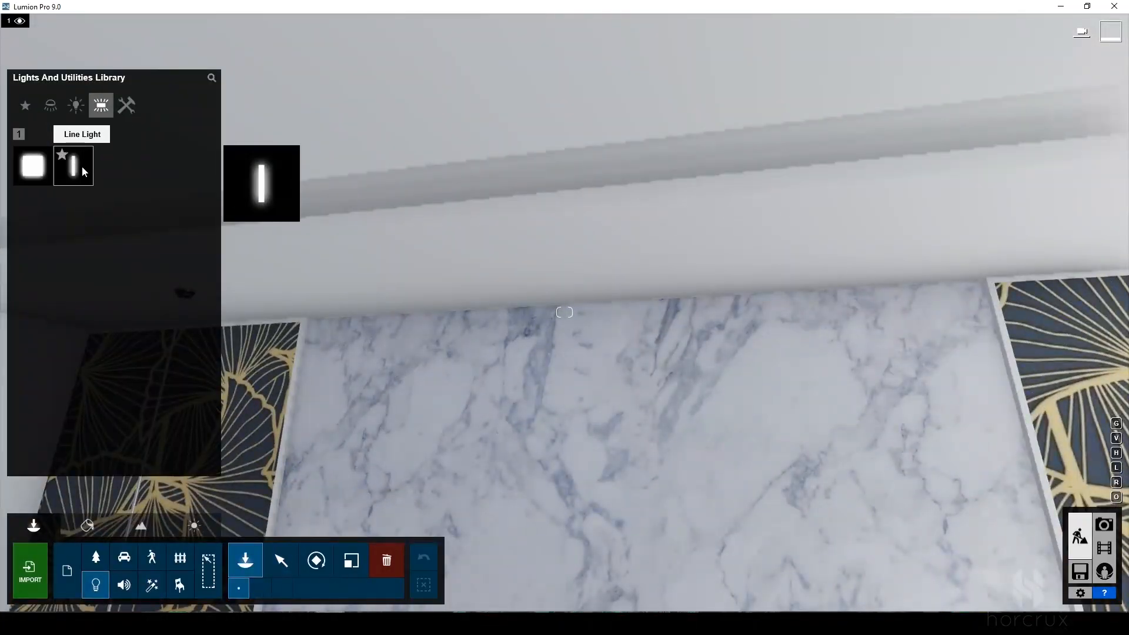
{"action": "left_click", "coordinate": [82, 172]}
{"action": "left_click", "coordinate": [632, 186]}
{"action": "left_click", "coordinate": [281, 560]}
{"action": "left_click", "coordinate": [631, 184]}
{"action": "left_click", "coordinate": [317, 588]}
Widen the line light to span the ceiling recess, colour it warm orange and raise its falloff to the maximum
{"action": "key", "text": "s"}
{"action": "left_click_drag", "start_coordinate": [990, 318], "coordinate": [1045, 317]}
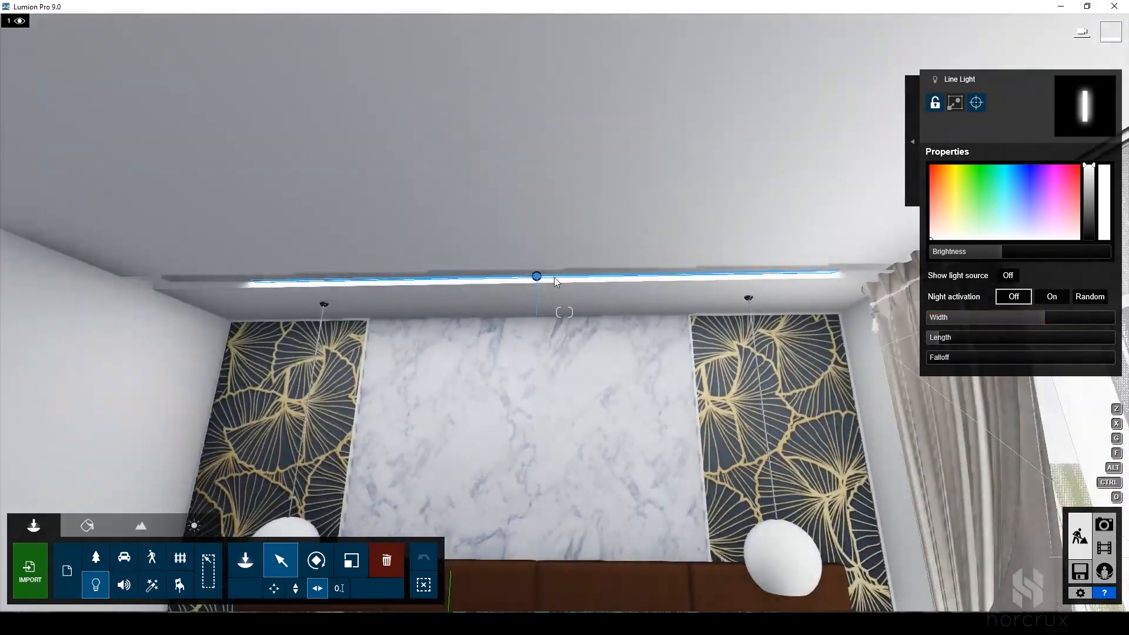
{"action": "left_click", "coordinate": [945, 193]}
{"action": "left_click_drag", "start_coordinate": [941, 357], "coordinate": [1114, 359]}
Adjust the line light's height inside the ceiling recess and render the current shot at 1280x720
{"action": "key", "text": "w"}
{"action": "right_click_drag", "start_coordinate": [564, 376], "coordinate": [376, 329]}
{"action": "left_click_drag", "start_coordinate": [510, 578], "coordinate": [503, 581]}
{"action": "key", "text": "q"}
{"action": "right_click_drag", "start_coordinate": [501, 439], "coordinate": [464, 394]}
{"action": "key", "text": "e"}
{"action": "left_click", "coordinate": [281, 560]}
{"action": "left_click", "coordinate": [296, 588]}
{"action": "key", "text": "a"}
{"action": "left_click_drag", "start_coordinate": [631, 264], "coordinate": [631, 260]}
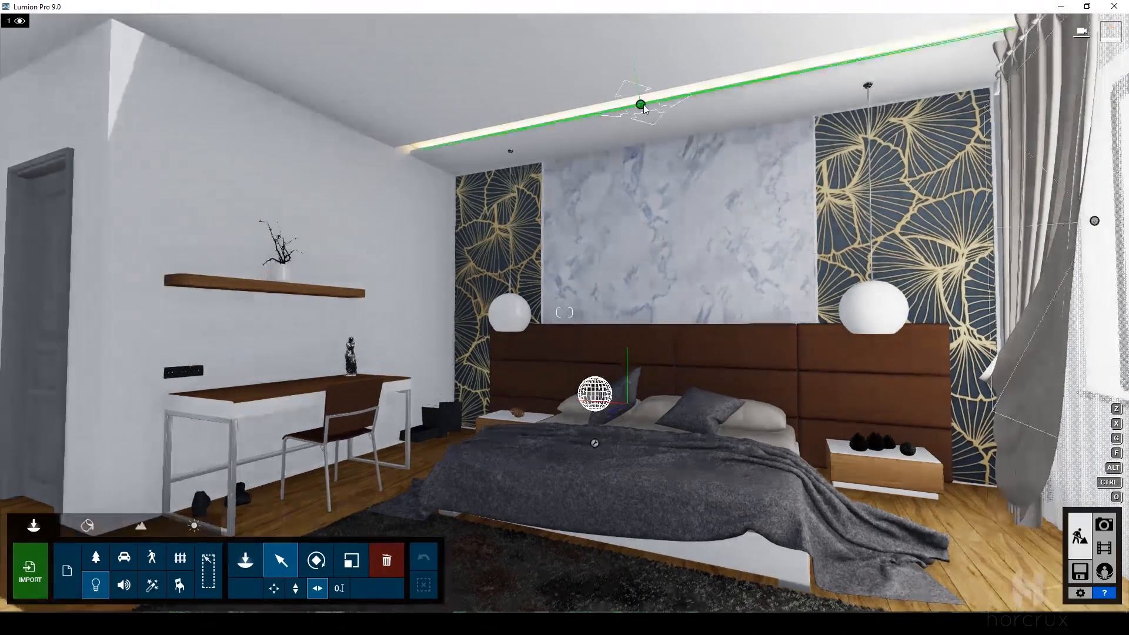
{"action": "left_click", "coordinate": [642, 105]}
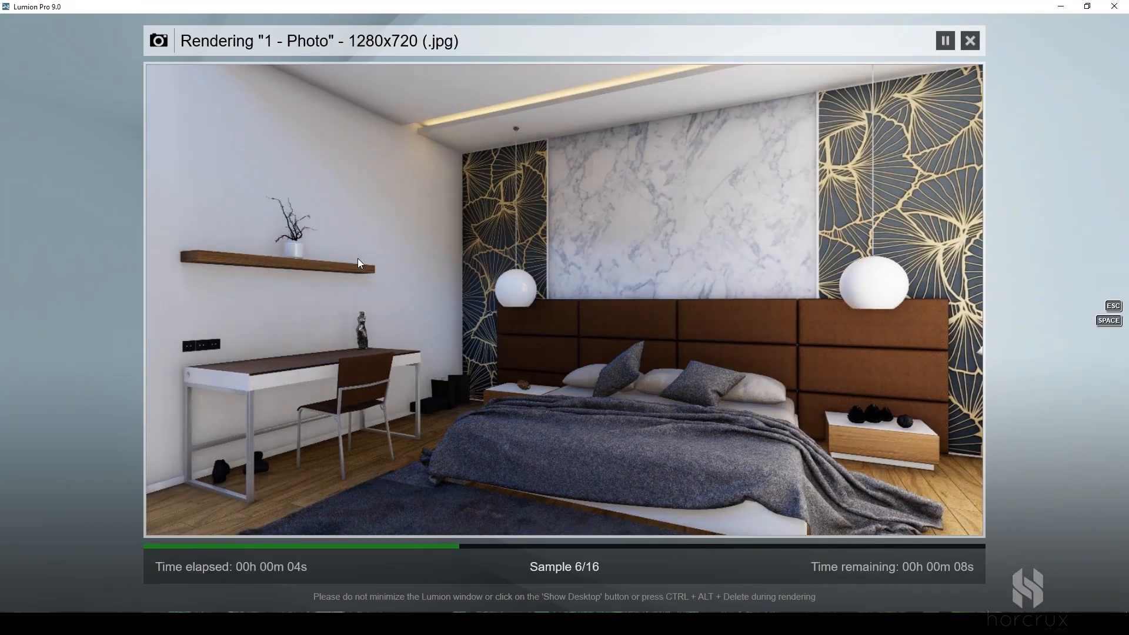
{"action": "left_click", "coordinate": [909, 518]}
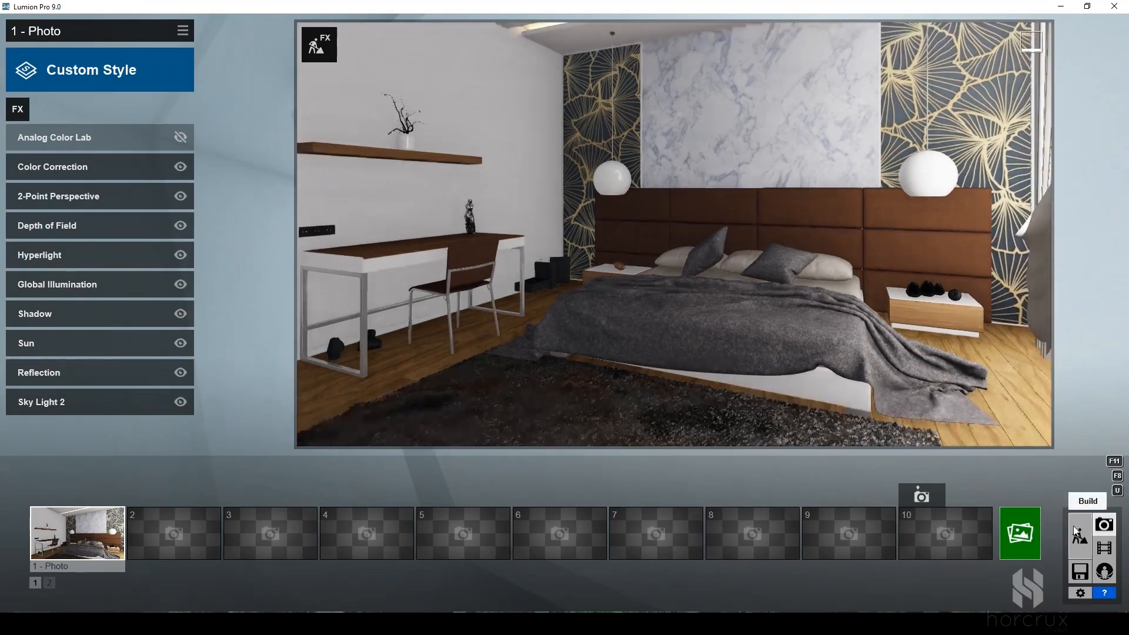
Apply the Polii Fabric Wool 001 2k material to the bed sheet and dark cushions
{"action": "left_click", "coordinate": [1076, 532]}
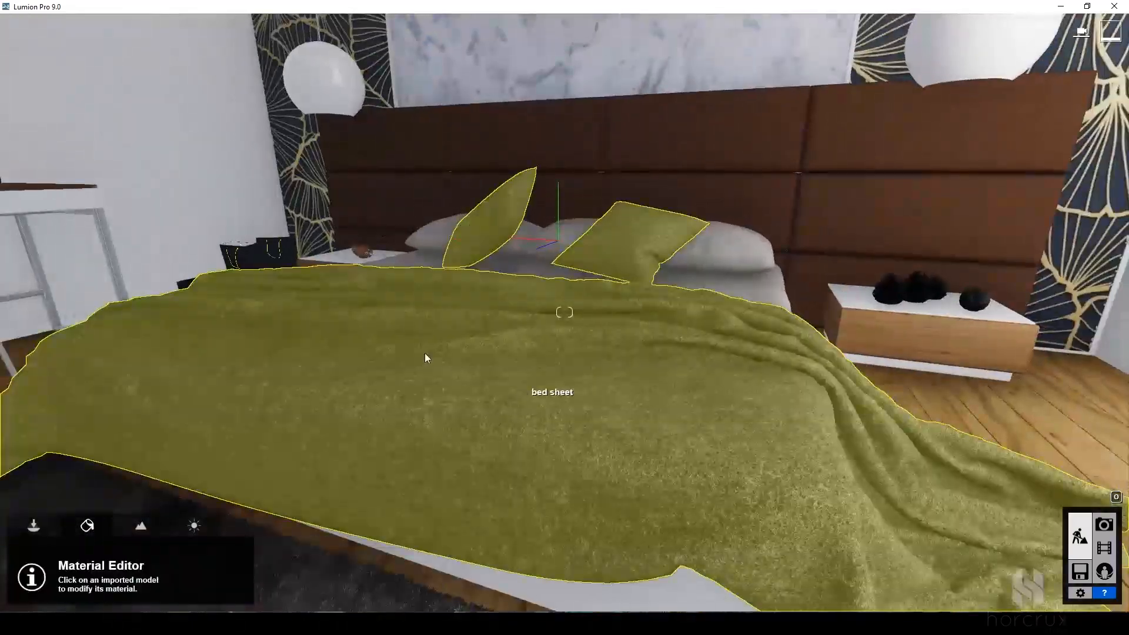
{"action": "left_click", "coordinate": [424, 353]}
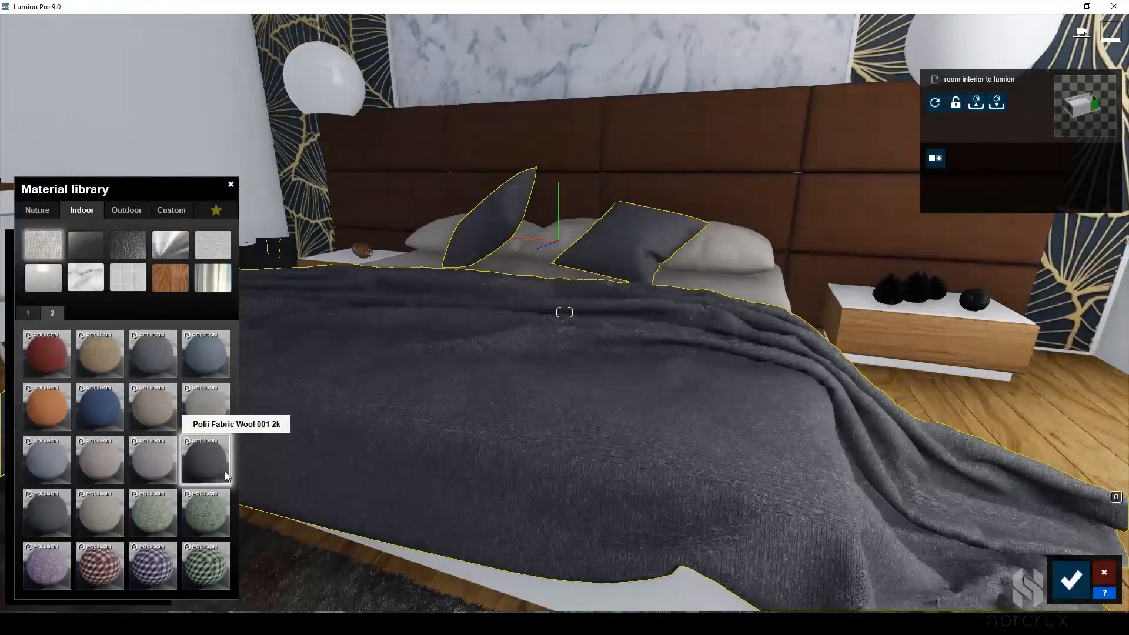
{"action": "left_click", "coordinate": [202, 471]}
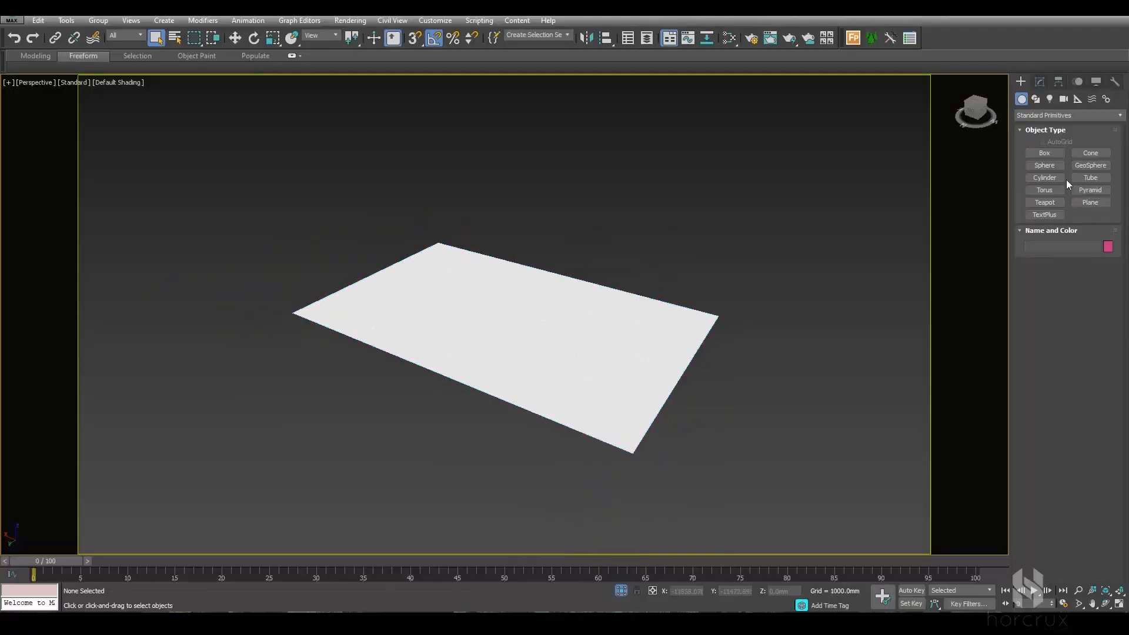
Switch to 3ds Max, cover the room with a box slab on the roof and assign the white material to it
{"action": "left_click", "coordinate": [1044, 153]}
{"action": "left_click_drag", "start_coordinate": [438, 242], "coordinate": [634, 453]}
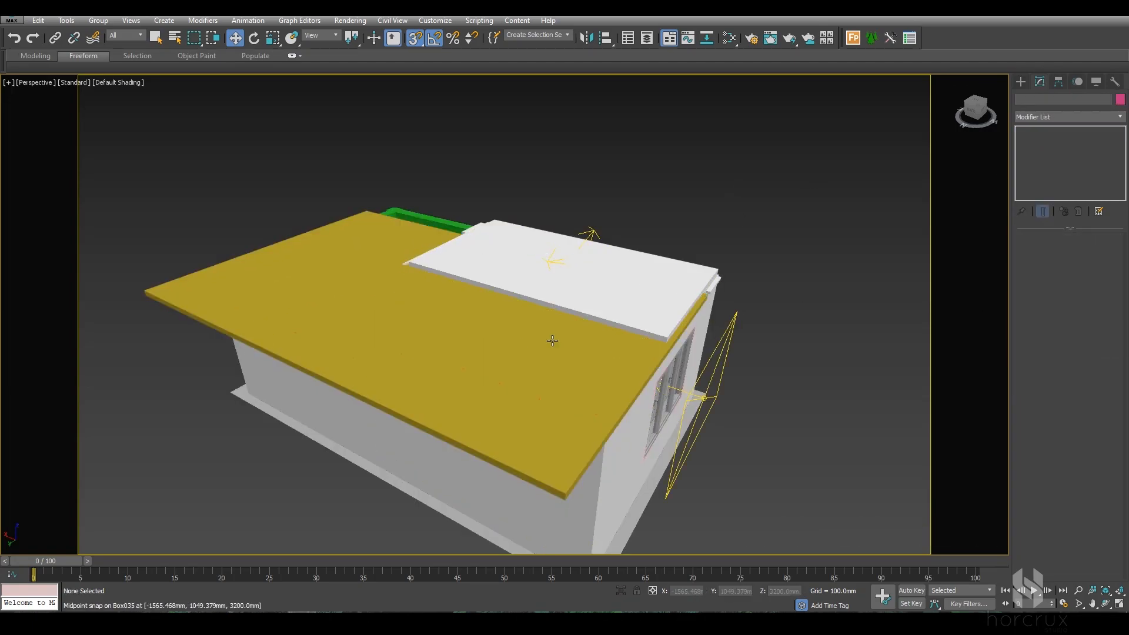
{"action": "left_click", "coordinate": [552, 341]}
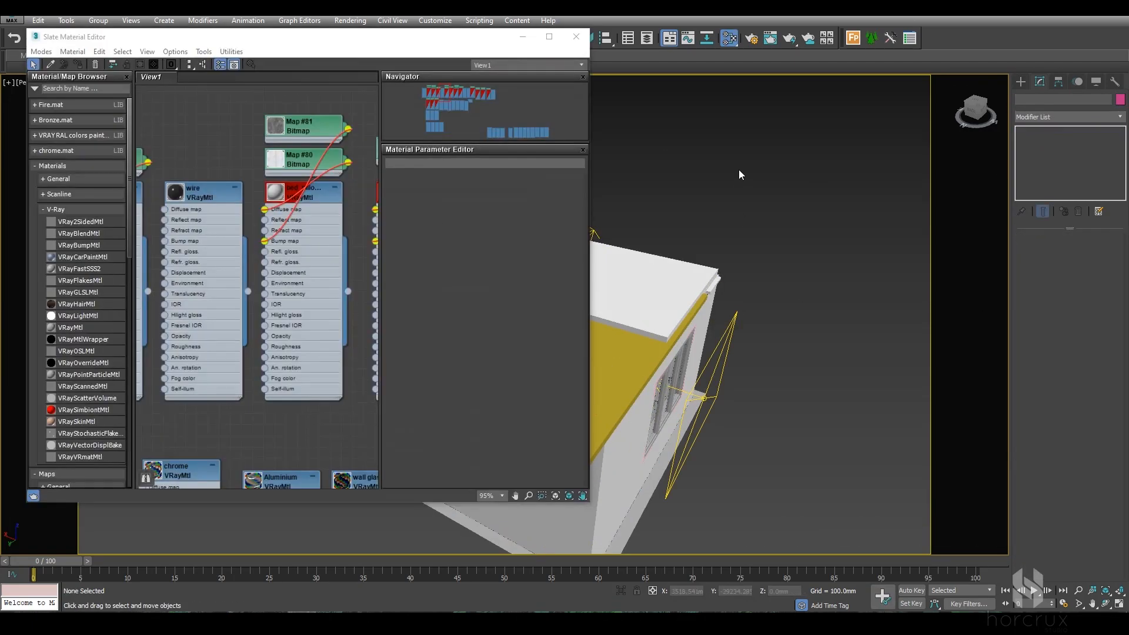
{"action": "scroll", "coordinate": [274, 344], "scroll_direction": "down", "scroll_amount": 2}
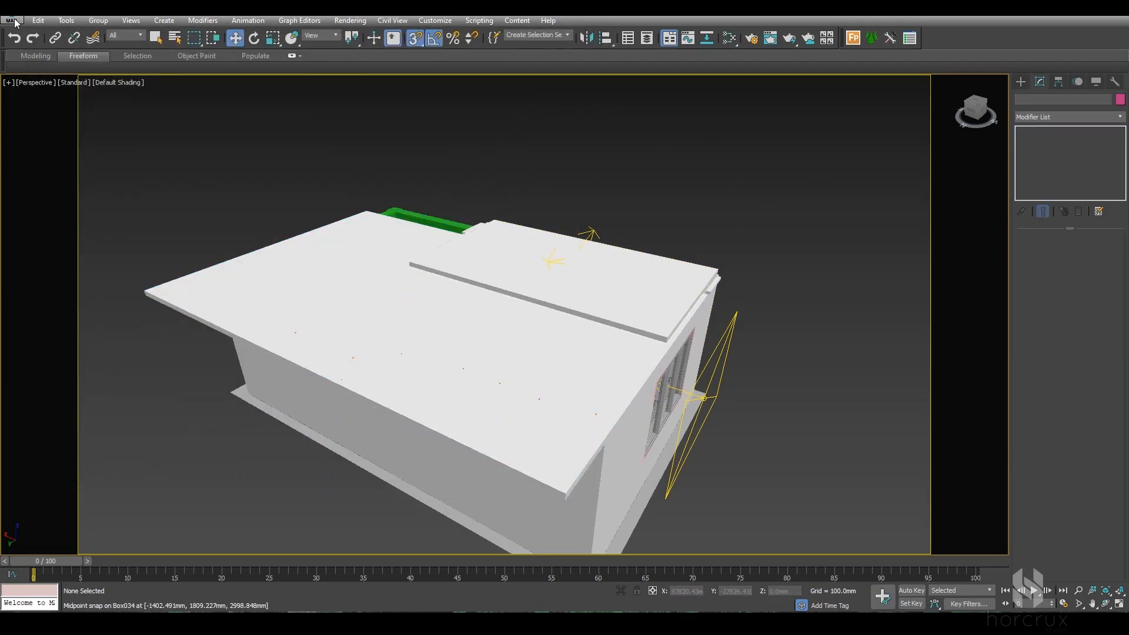
{"action": "left_click", "coordinate": [465, 371]}
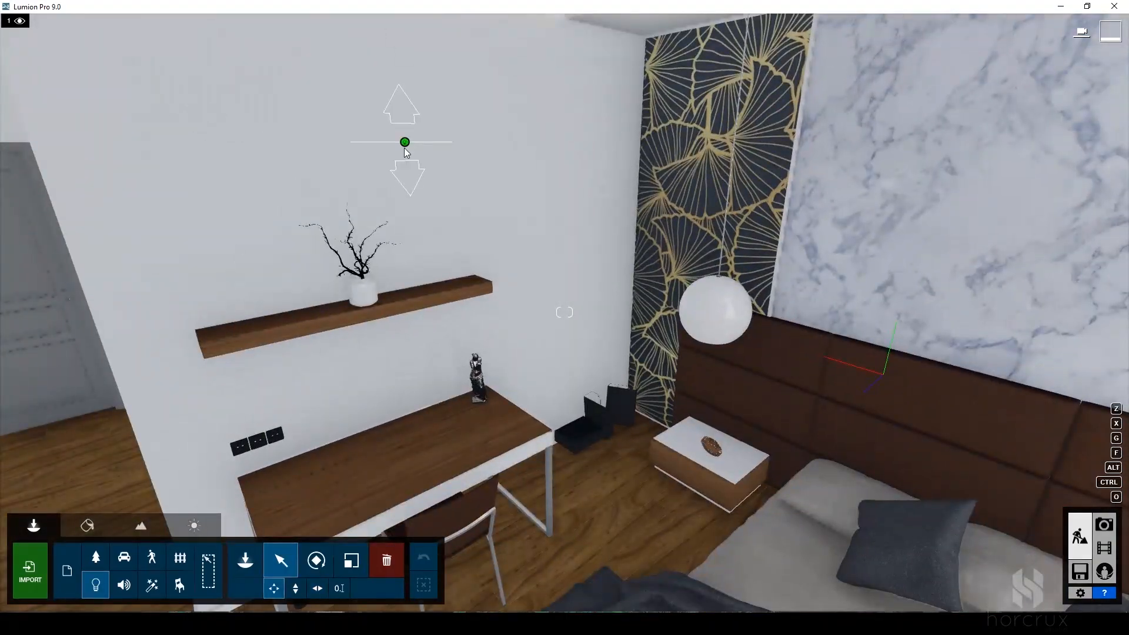
Place a warm orange Line Light along the back of the wooden wall shelf in Lumion and recall the photo 1 view
{"action": "left_click", "coordinate": [342, 306]}
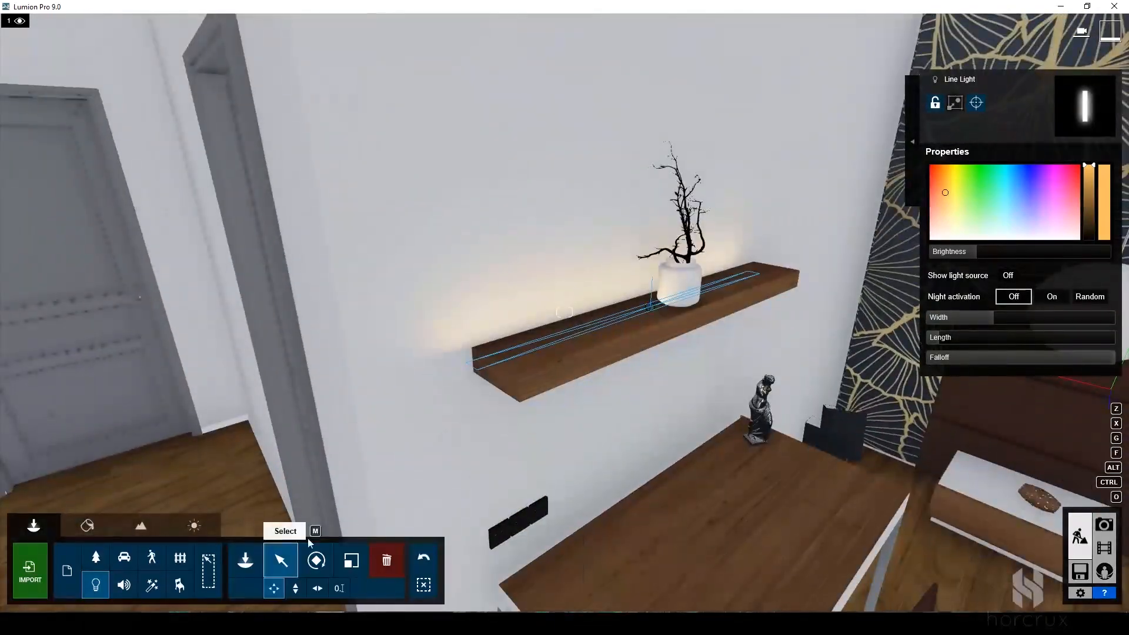
{"action": "left_click", "coordinate": [281, 560]}
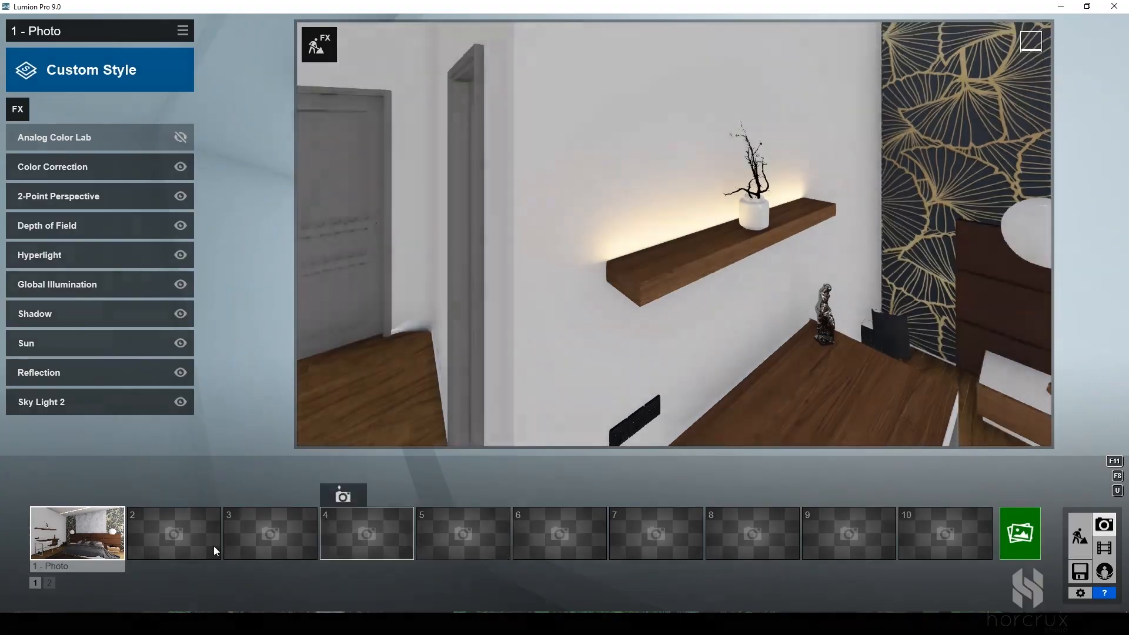
{"action": "left_click", "coordinate": [88, 535]}
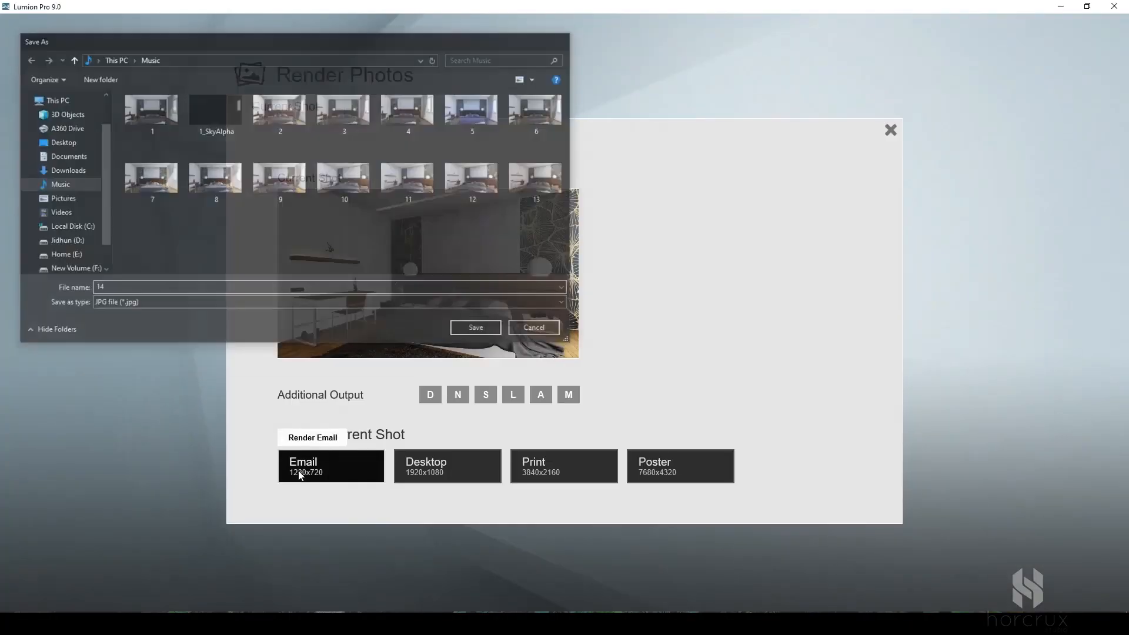
Render successive versions of the current shot at Email size, 1280x720, saving the first two as JPG files 14 and 15
{"action": "key", "text": "Return"}
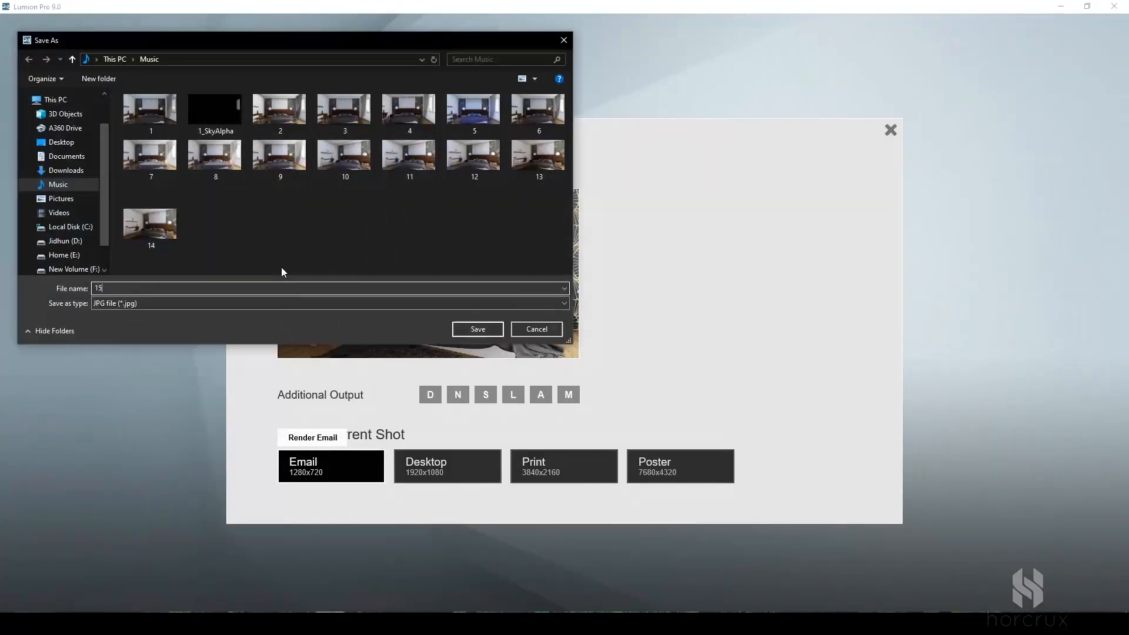
{"action": "key", "text": "Return"}
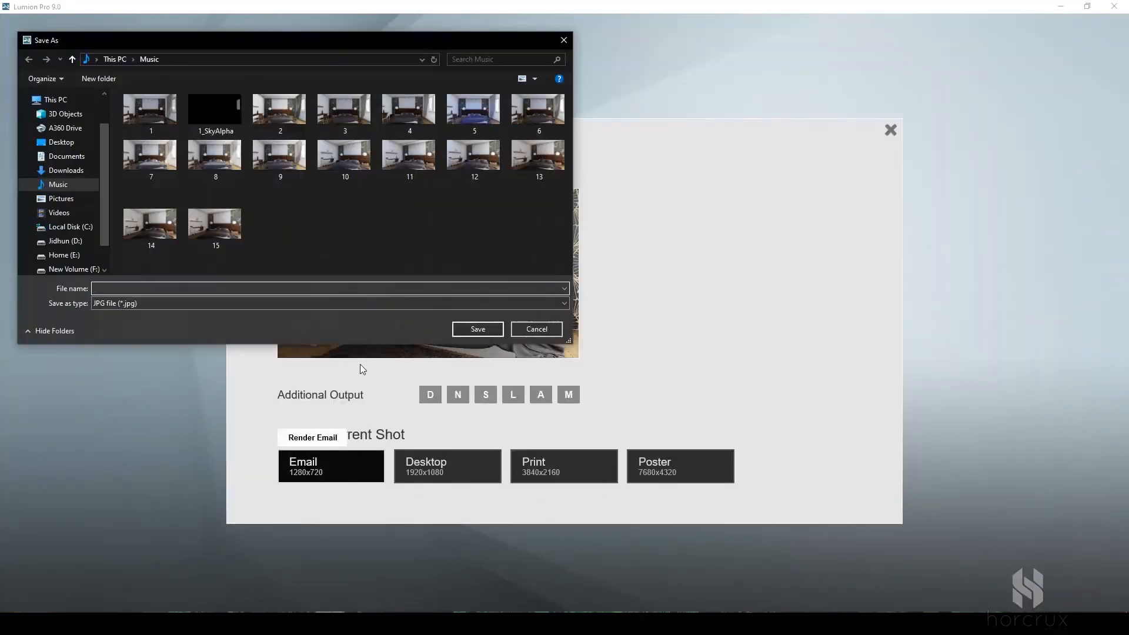
{"action": "key", "text": "Return"}
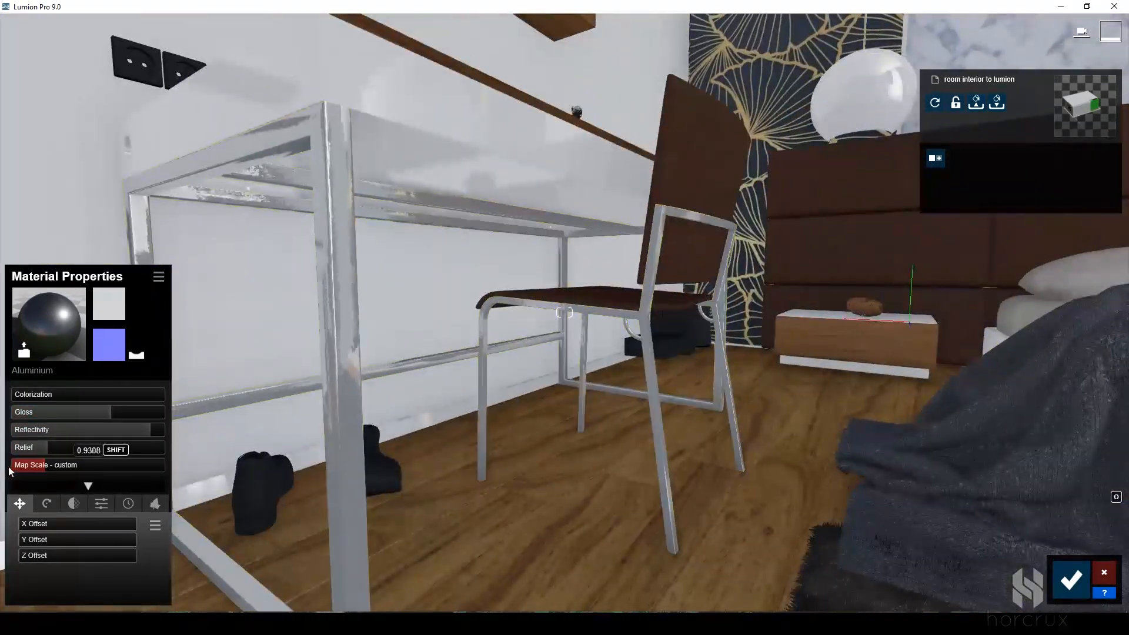
Adjust the fur settings of the rug's Black Velvet Fur material
{"action": "key", "text": "s"}
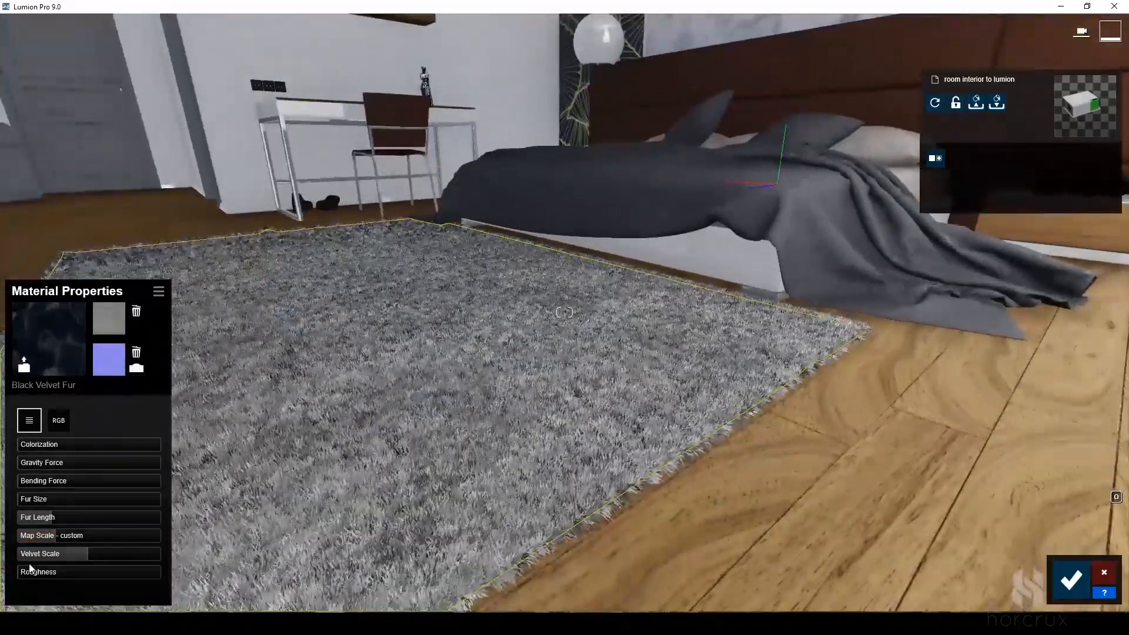
{"action": "left_click_drag", "start_coordinate": [30, 564], "coordinate": [121, 555]}
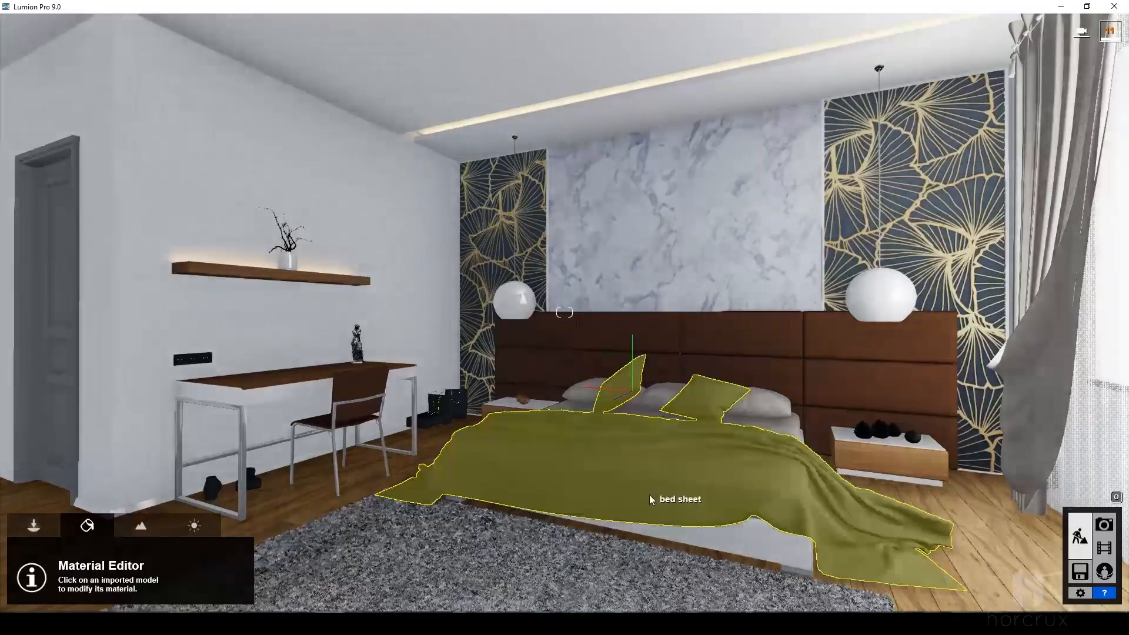
Set the reflectivity of the headboard's Leather 013A 1024 material to about 0.7
{"action": "left_click", "coordinate": [650, 499]}
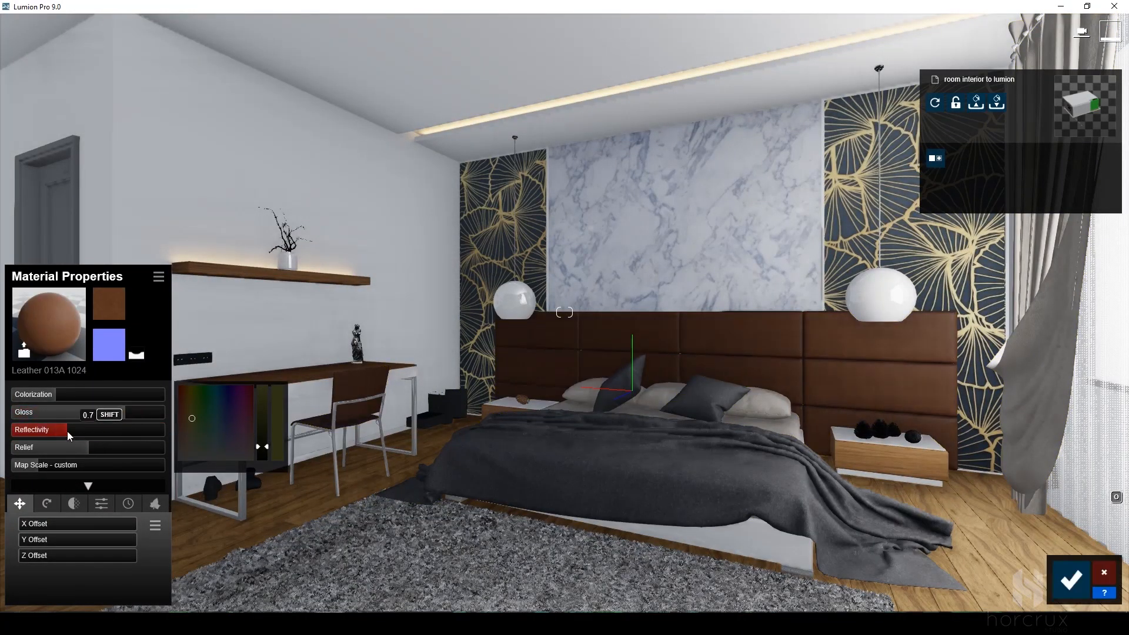
{"action": "left_click_drag", "start_coordinate": [68, 432], "coordinate": [65, 432]}
Adjust the map scale of the headboard's leather texture and render the current shot at Email size, 1280x720
{"action": "right_click_drag", "start_coordinate": [447, 434], "coordinate": [499, 435]}
{"action": "key", "text": "w"}
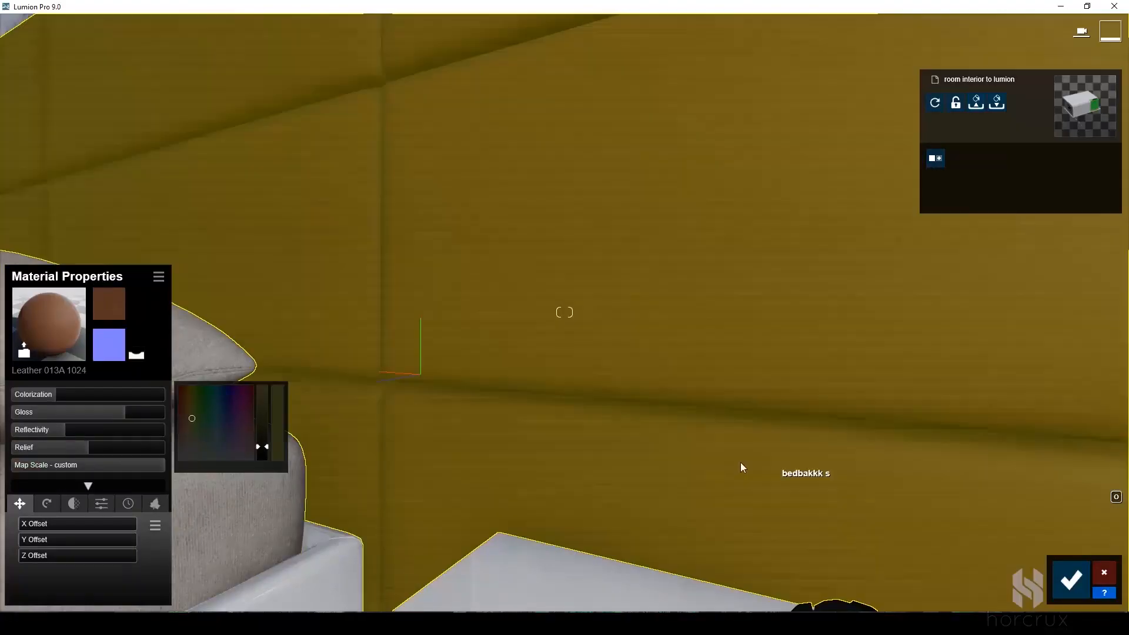
{"action": "left_click_drag", "start_coordinate": [39, 465], "coordinate": [194, 490]}
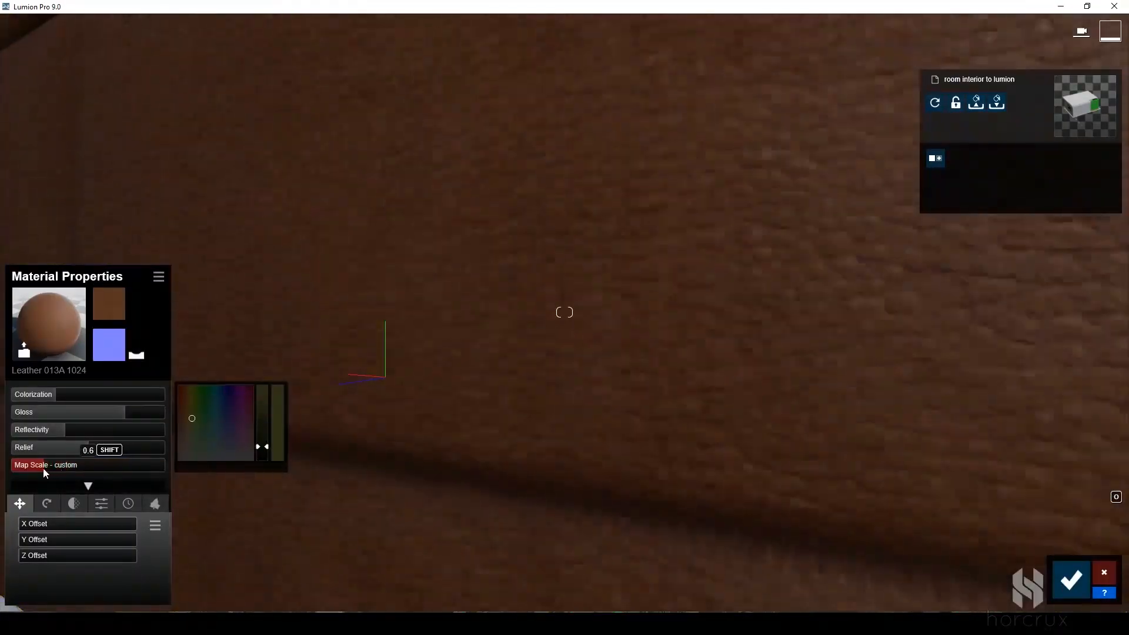
{"action": "left_click_drag", "start_coordinate": [43, 467], "coordinate": [68, 467]}
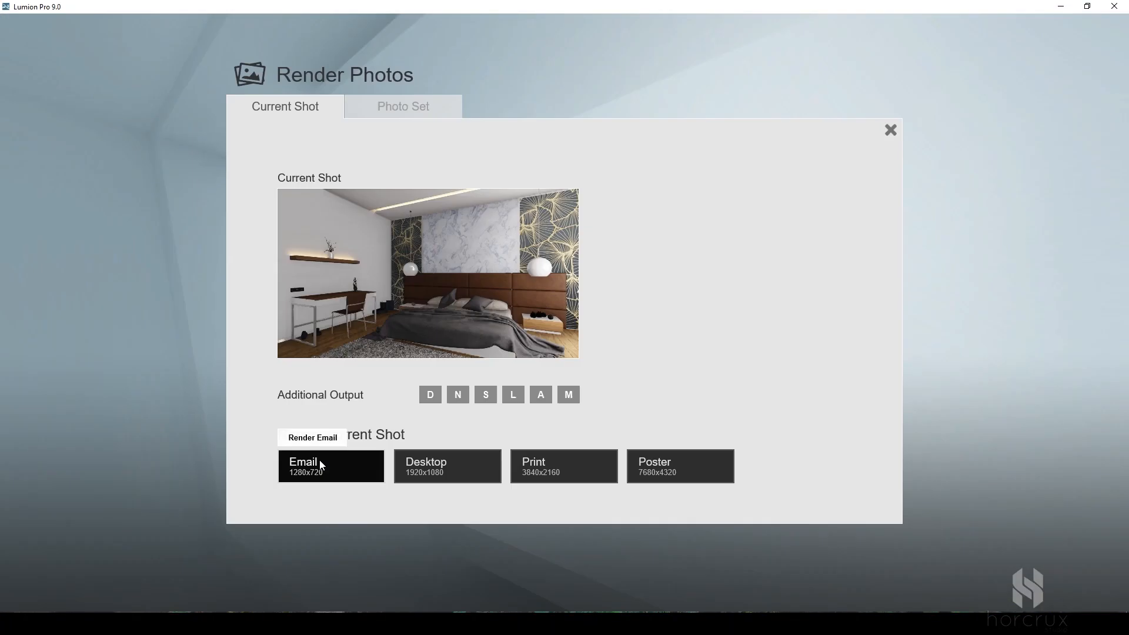
{"action": "left_click", "coordinate": [323, 464]}
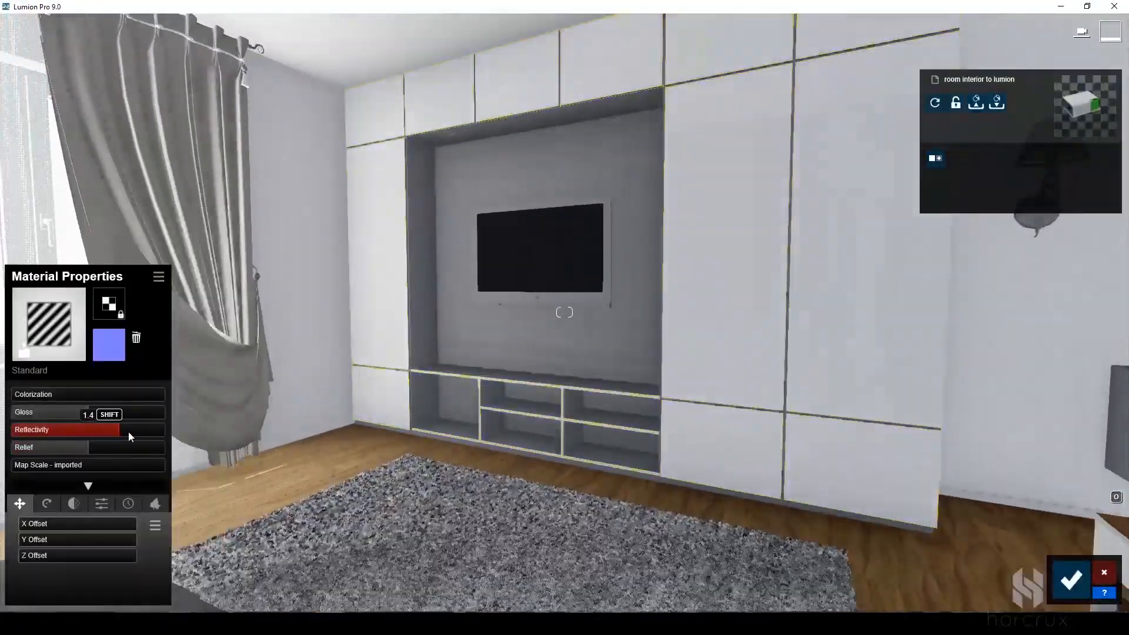
Raise the white TV cabinet's reflectivity to nearly the maximum and apply Metal 007 1024 to the television frame
{"action": "left_click_drag", "start_coordinate": [127, 434], "coordinate": [159, 438]}
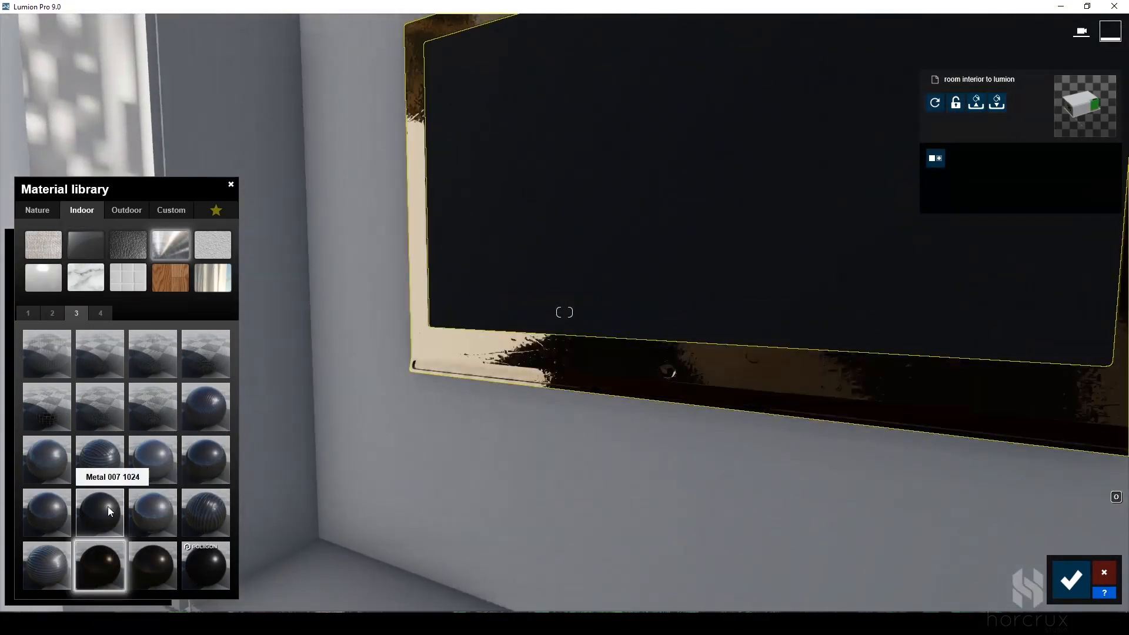
{"action": "left_click", "coordinate": [99, 512]}
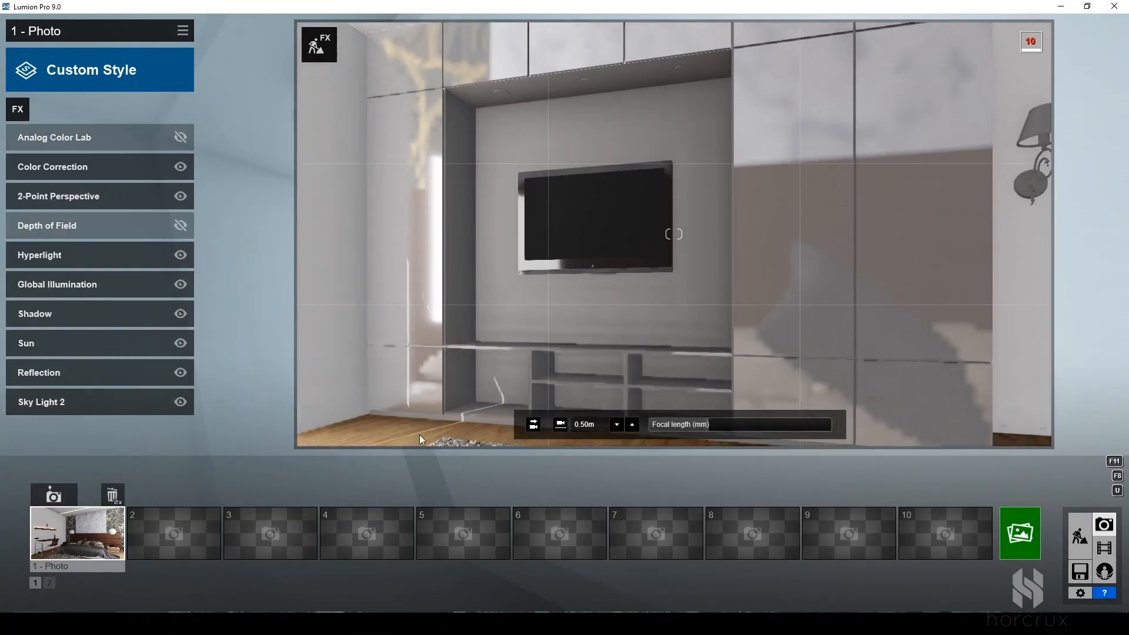
Open the photo's Reflection effect settings
{"action": "left_click", "coordinate": [39, 372]}
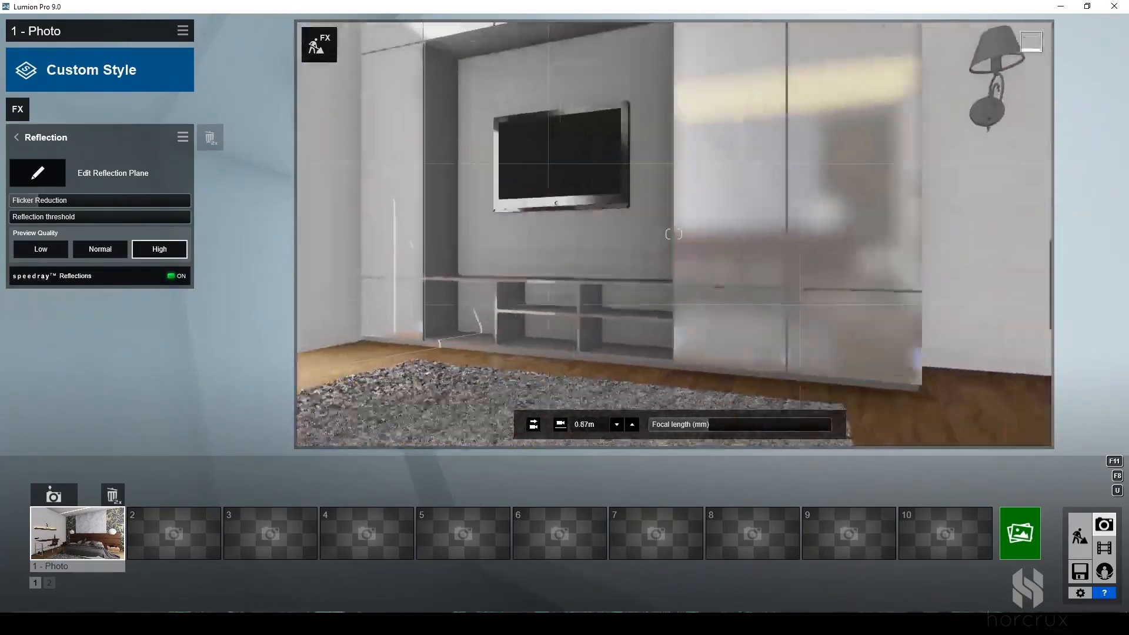